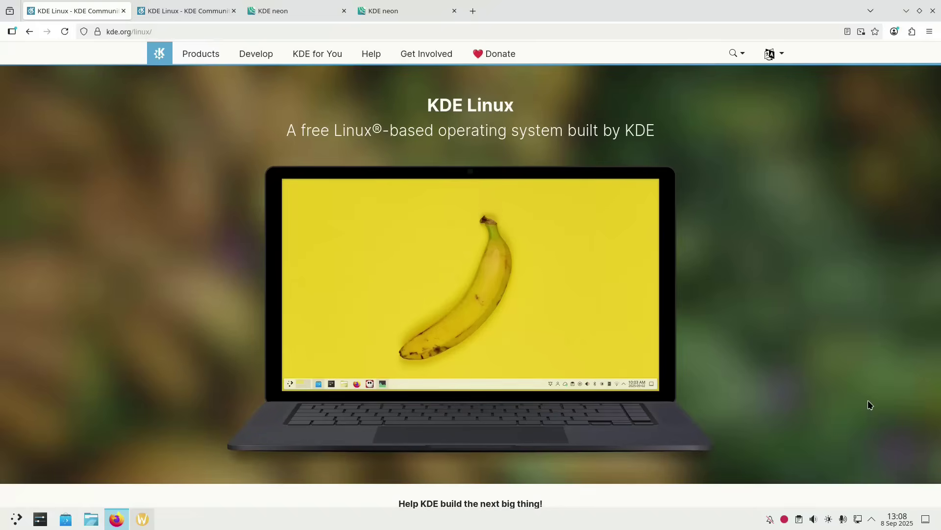
Switch to the live KDE neon FAQ, then to its archived 2018 Wayback copy and scroll through it
key(alt+3)
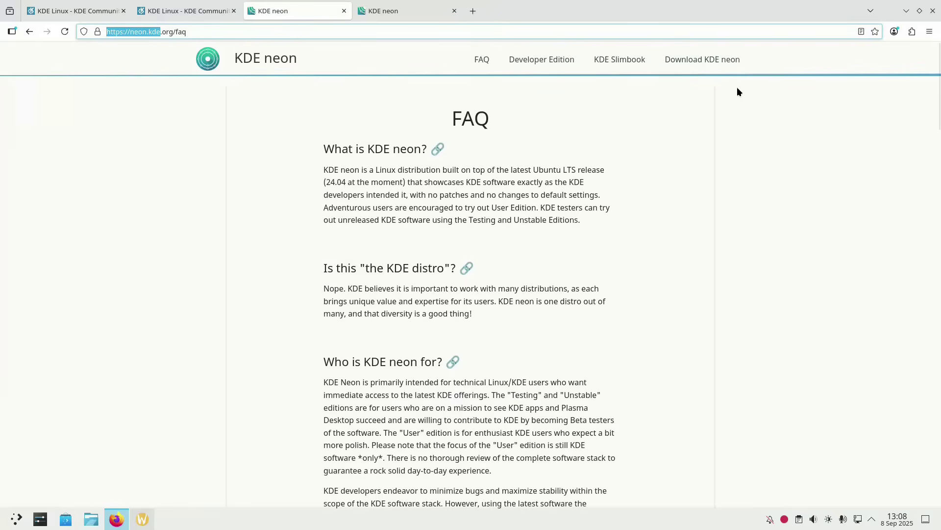
key(ctrl+Tab)
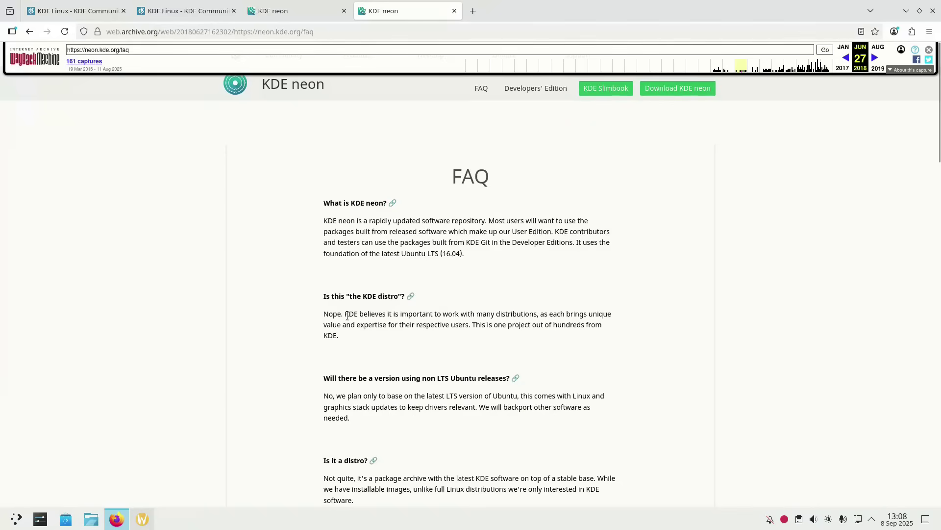
scroll(347, 316, down, 3)
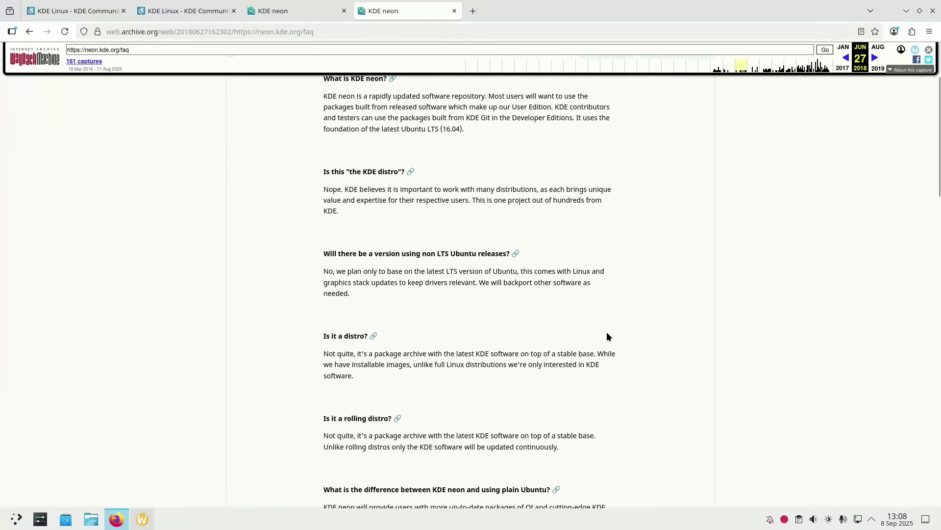
scroll(356, 328, down, 1)
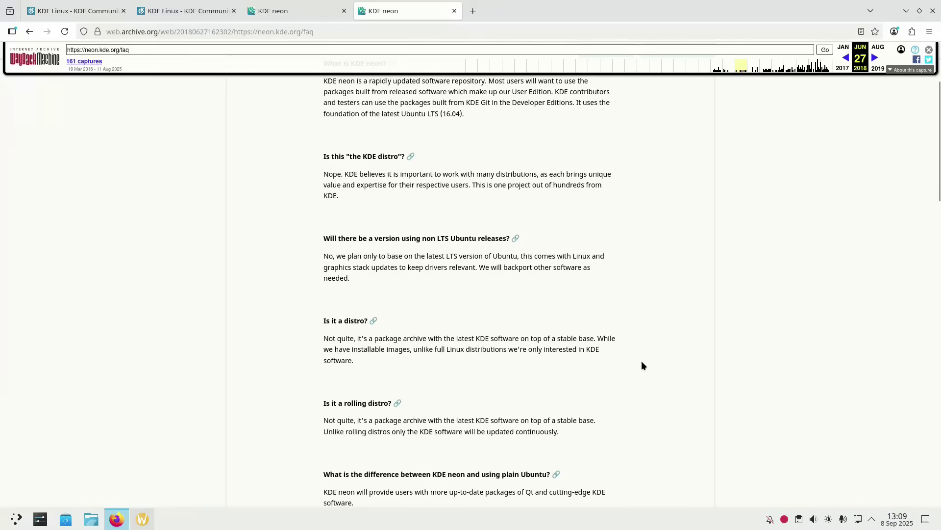
scroll(685, 298, up, 3)
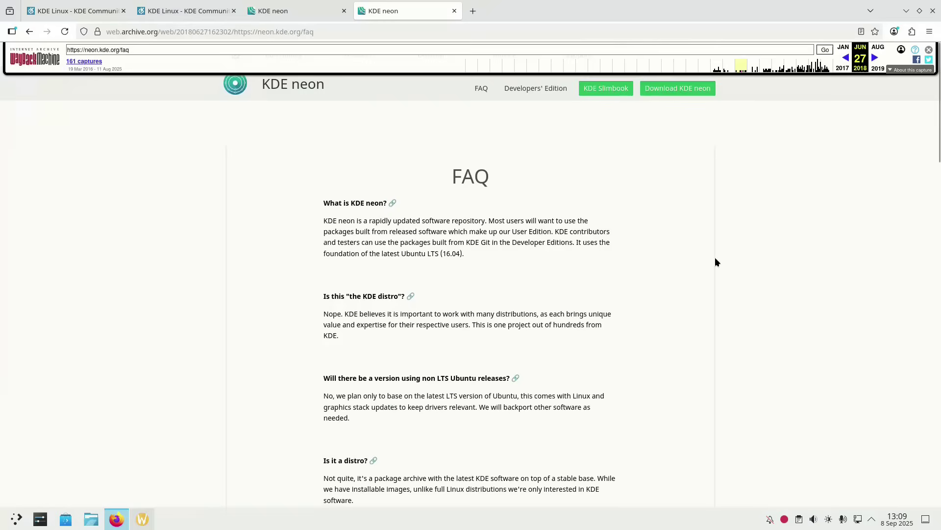
Highlight passages of the live neon FAQ, including 'What is KDE neon?' and the 'Nope. KDE believes' answer
click(277, 10)
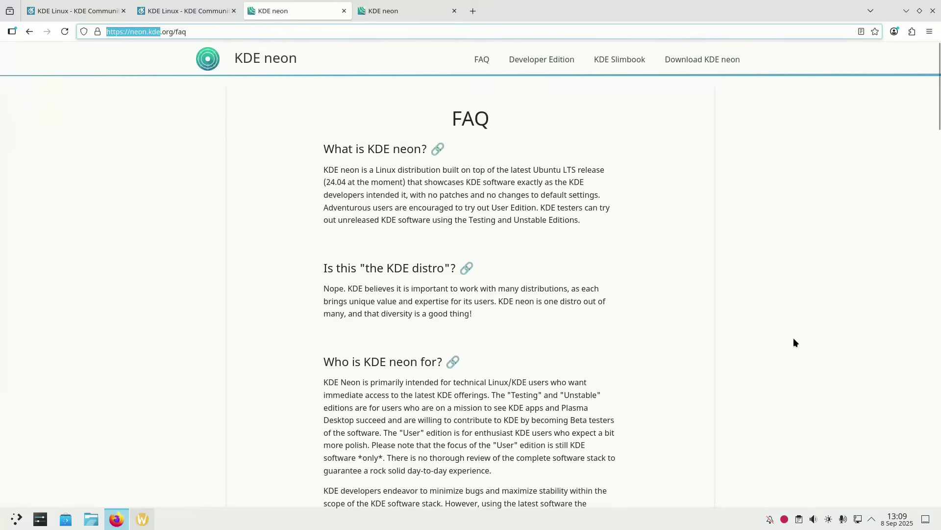
drag(319, 169, 494, 170)
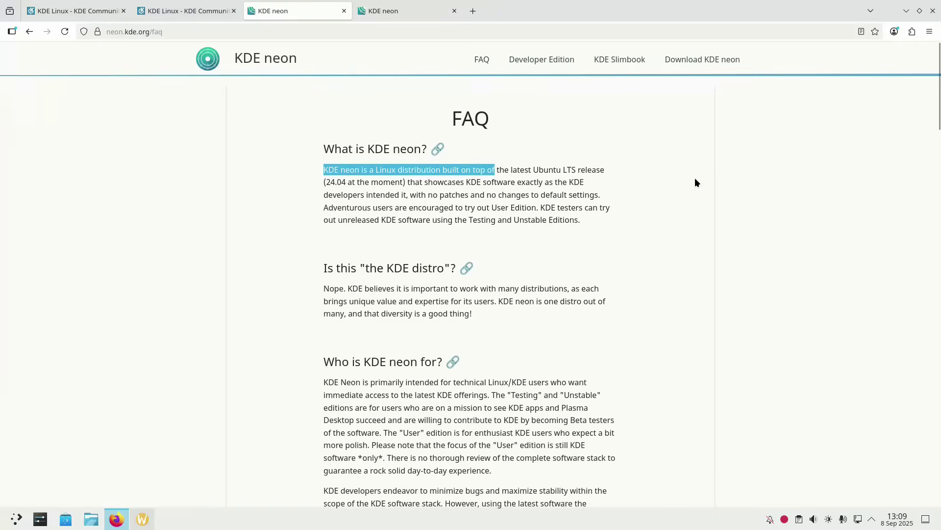
click(658, 195)
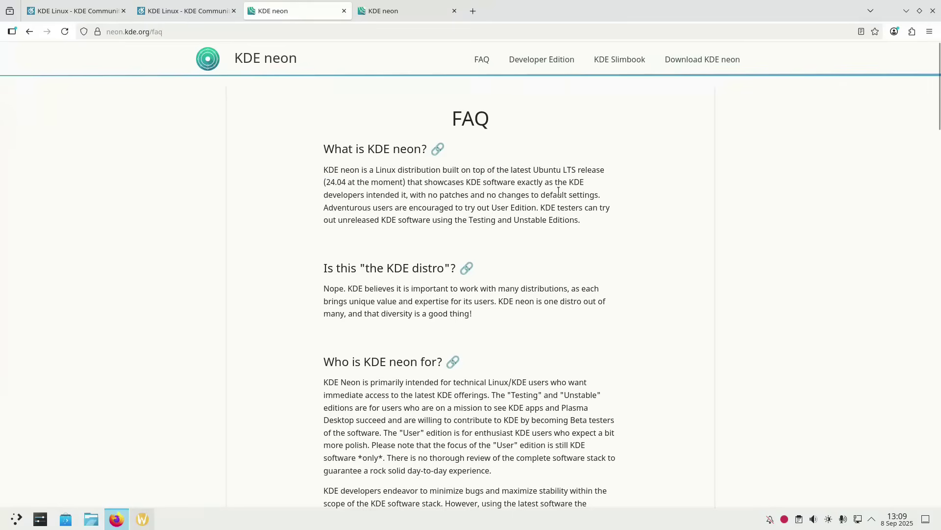
drag(429, 182, 585, 189)
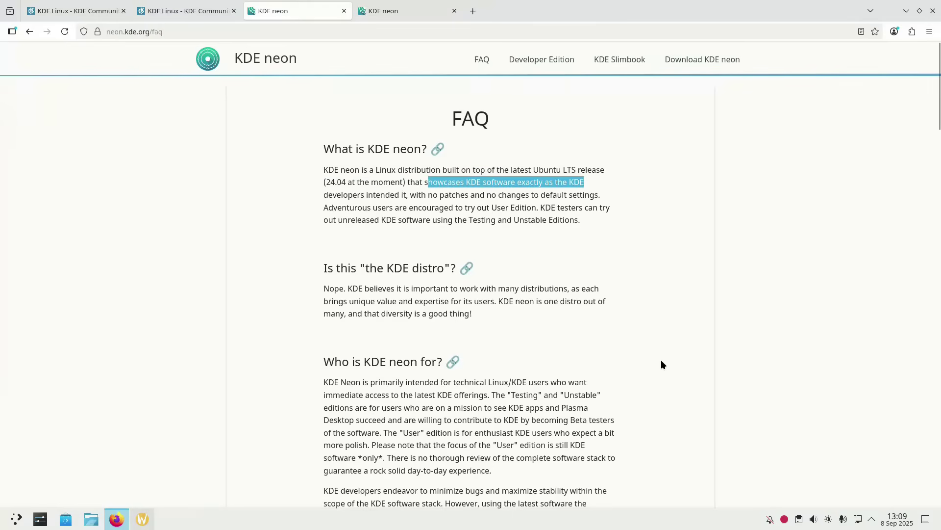
scroll(656, 361, down, 3)
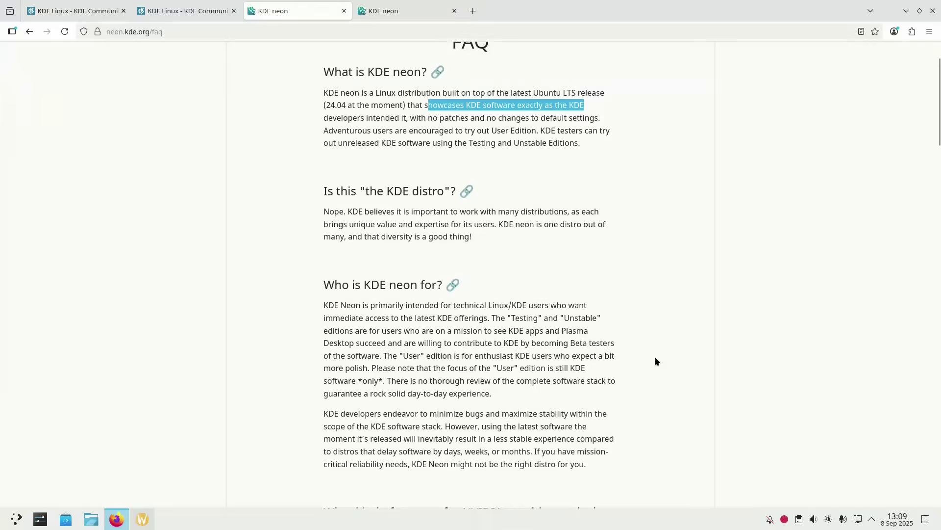
click(330, 191)
drag(330, 190, 501, 218)
click(403, 195)
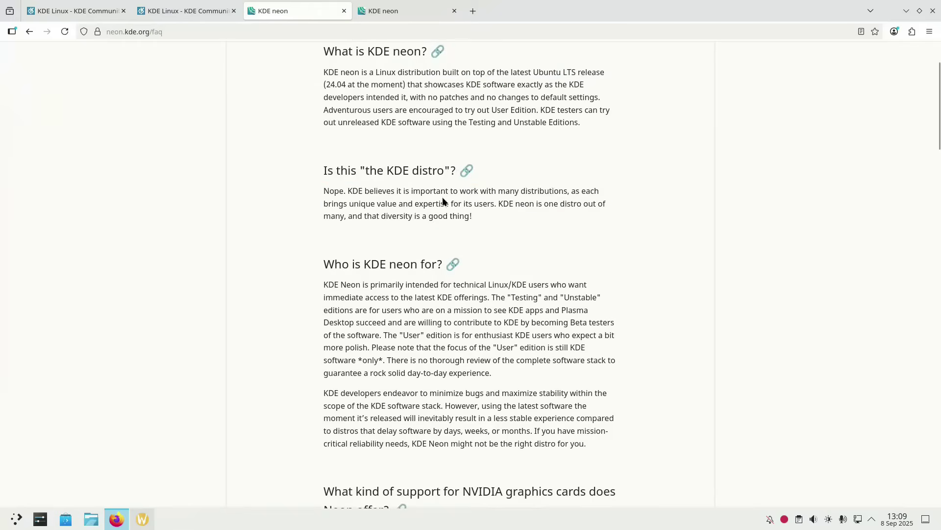
scroll(443, 199, down, 10)
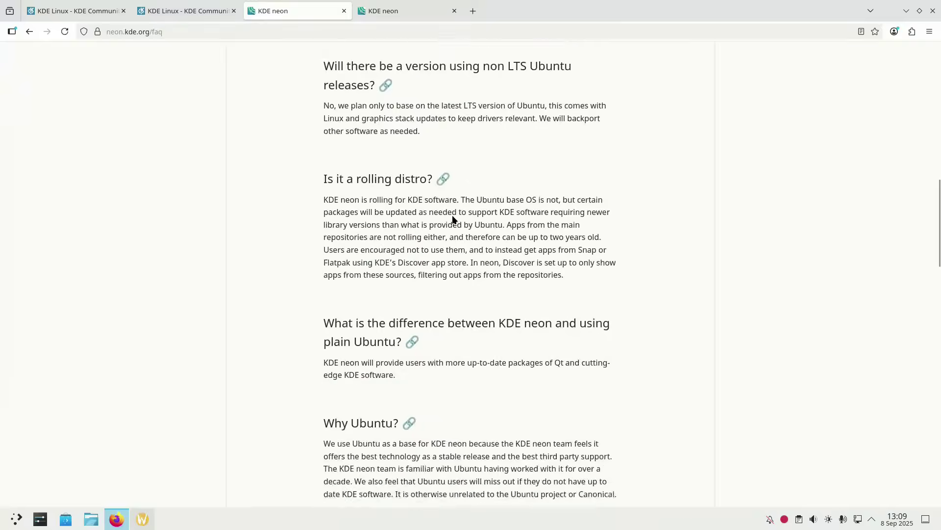
scroll(453, 219, down, 4)
Compare the archived and live neon FAQs side by side, then close both neon FAQ tabs
click(407, 10)
scroll(514, 183, down, 3)
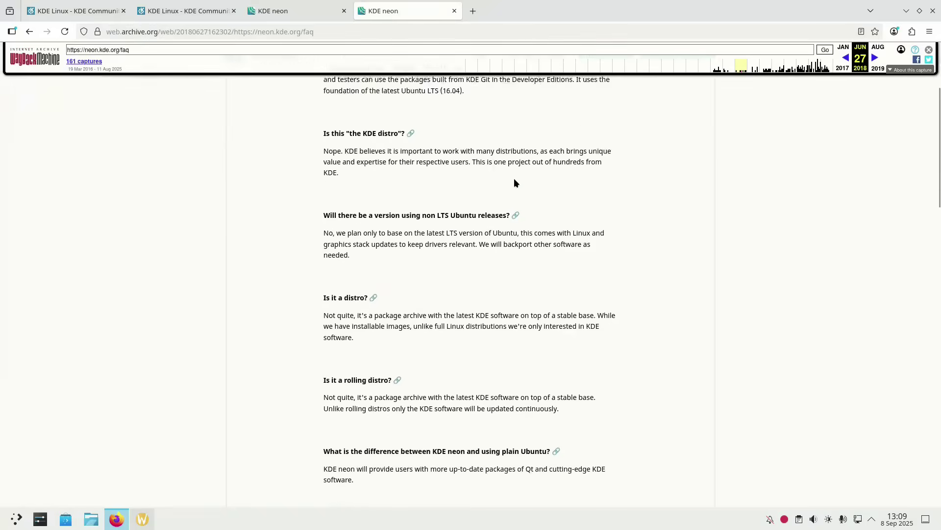
click(308, 8)
scroll(486, 245, down, 5)
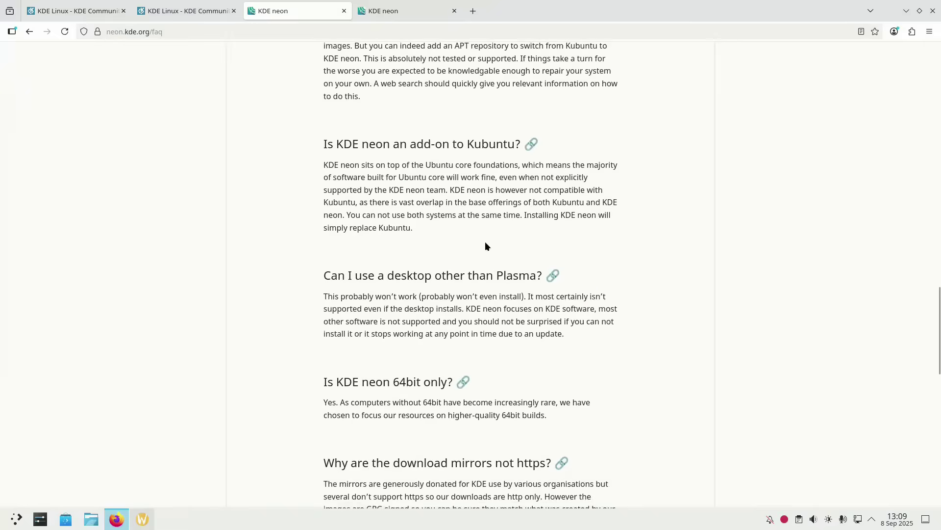
scroll(485, 245, up, 20)
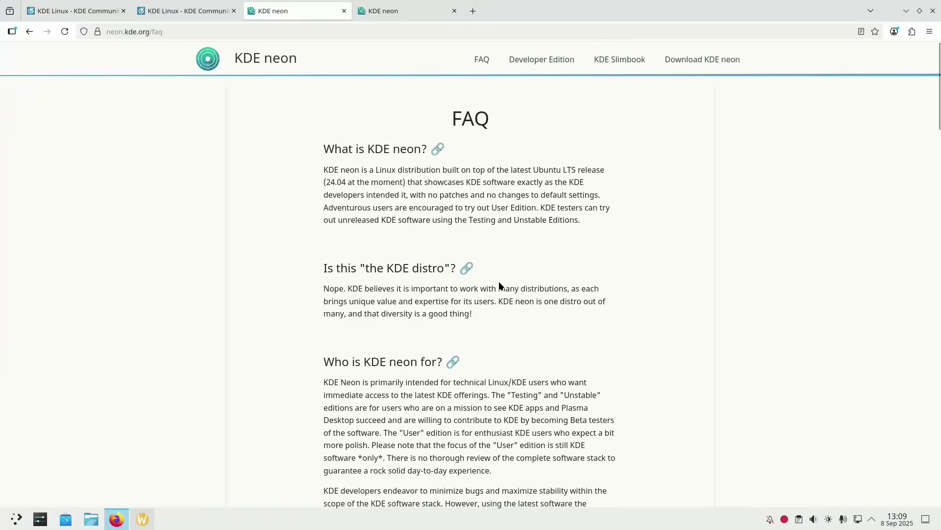
mouse_move(446, 14)
click(445, 15)
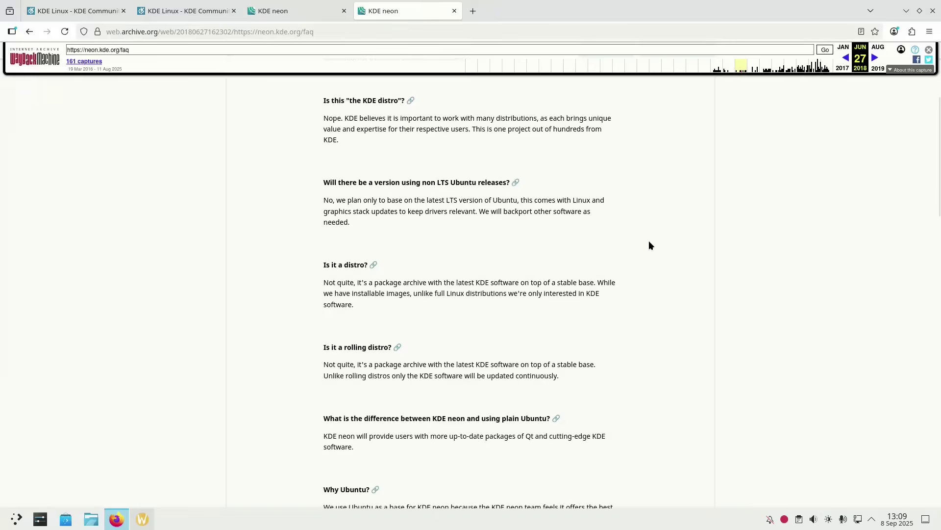
scroll(654, 243, down, 3)
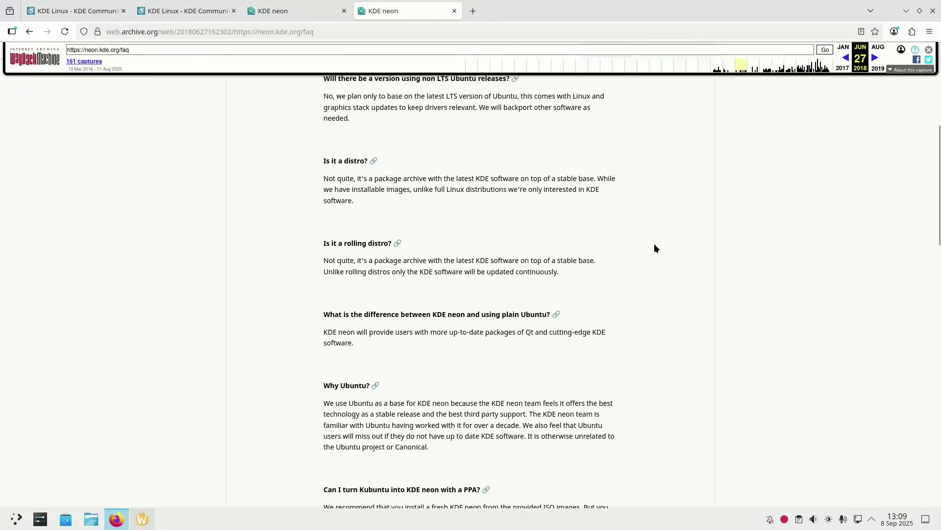
click(454, 11)
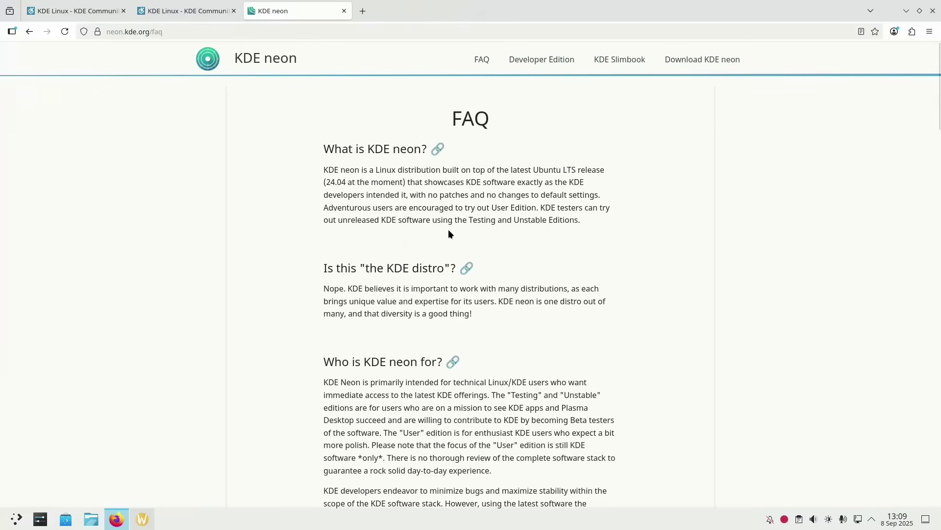
key(ctrl+w)
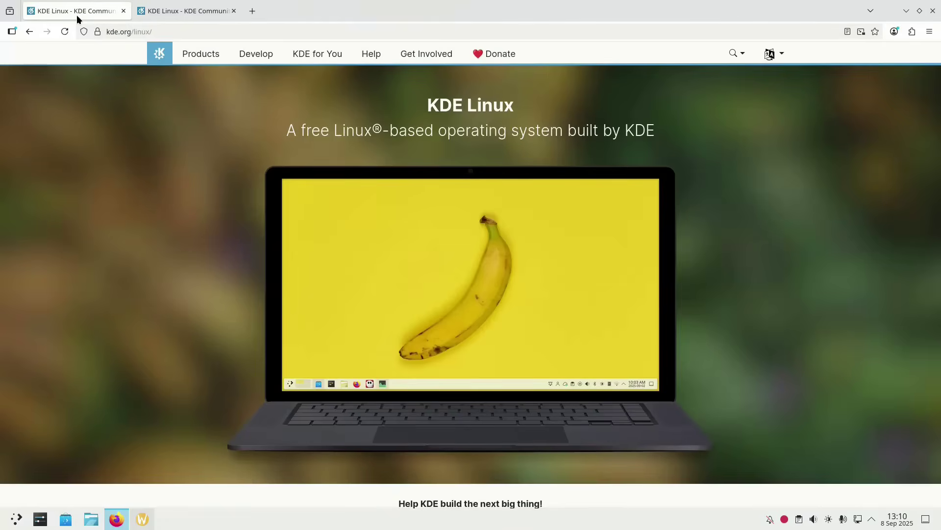
Scroll down the kde.org/linux page through its introduction
scroll(828, 319, down, 6)
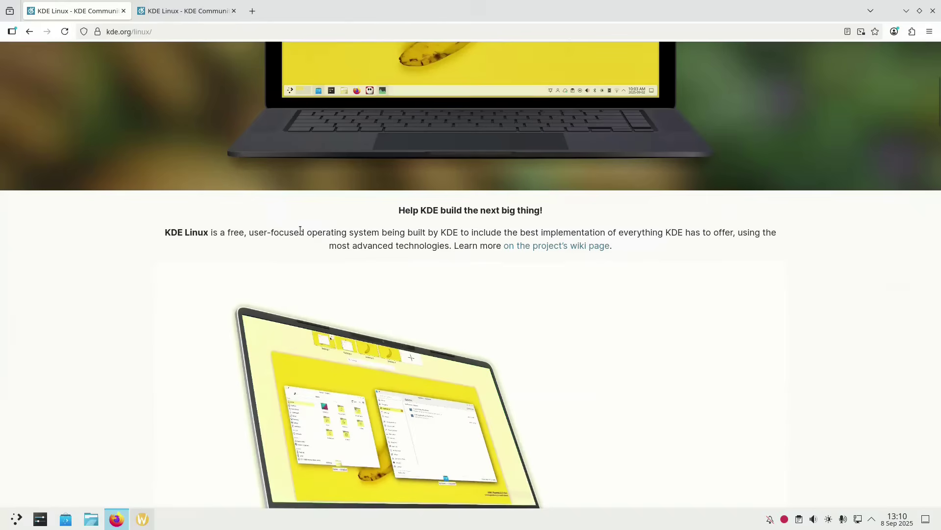
scroll(735, 257, down, 3)
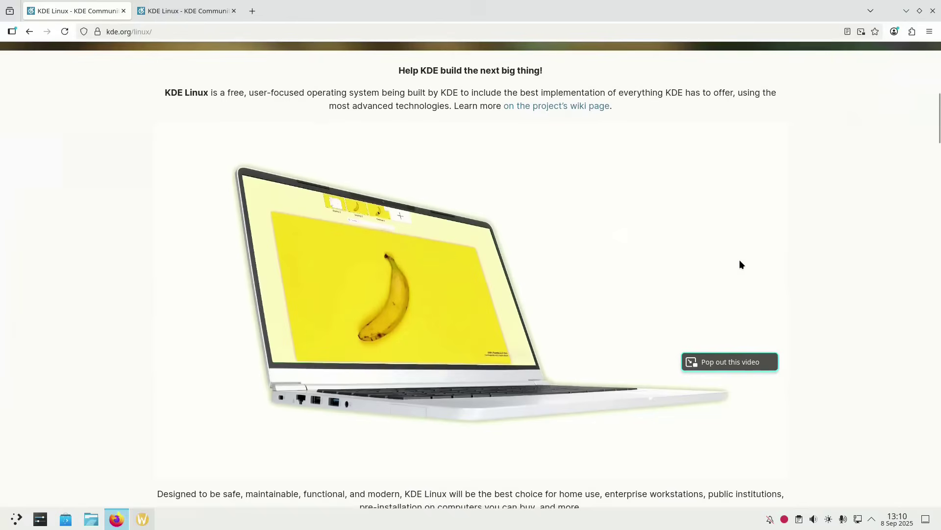
scroll(833, 259, down, 5)
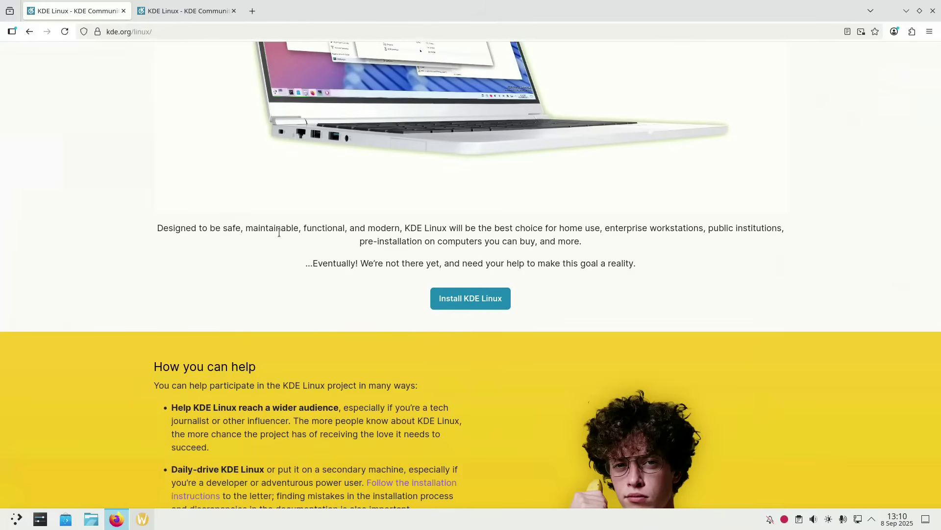
scroll(279, 235, down, 3)
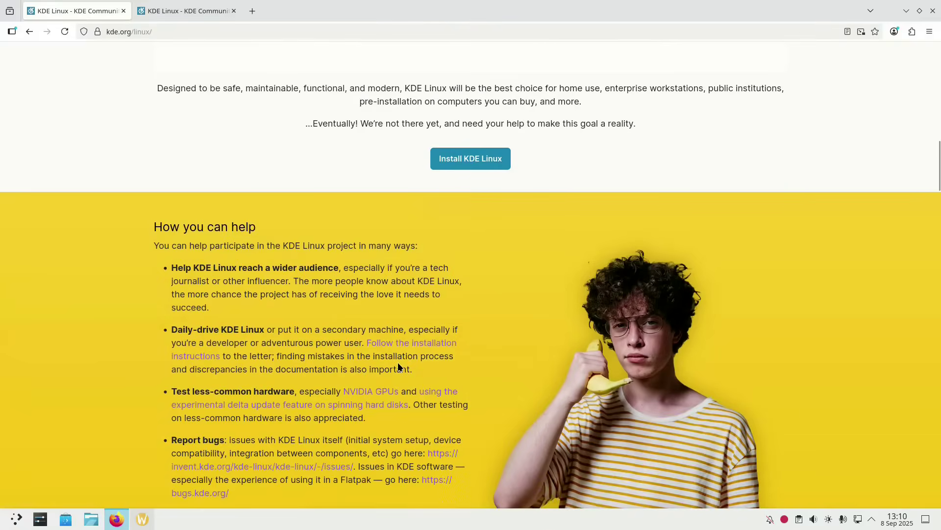
scroll(492, 408, down, 8)
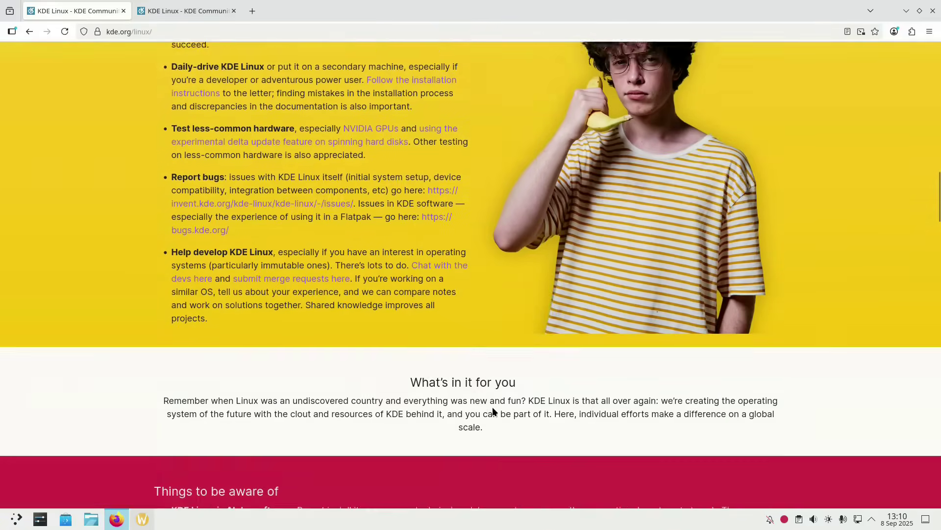
scroll(596, 351, down, 4)
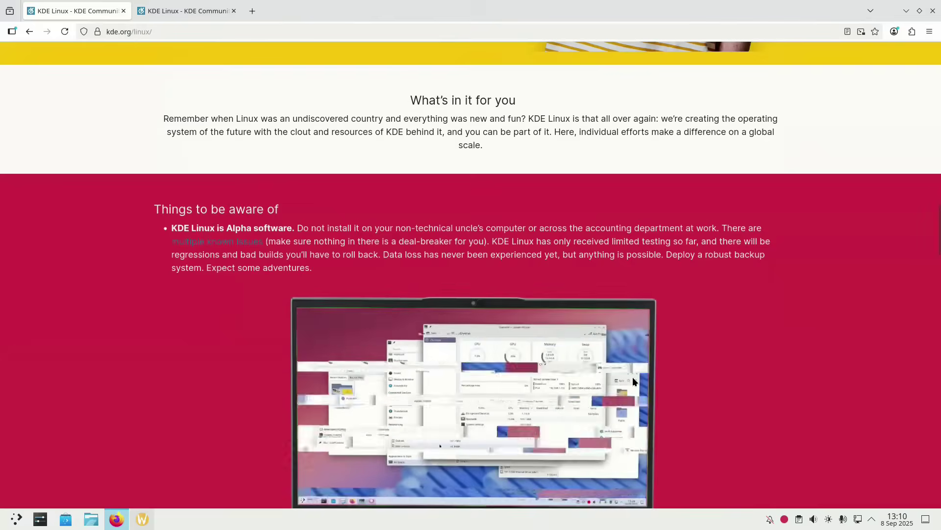
scroll(776, 319, up, 1)
scroll(777, 319, down, 3)
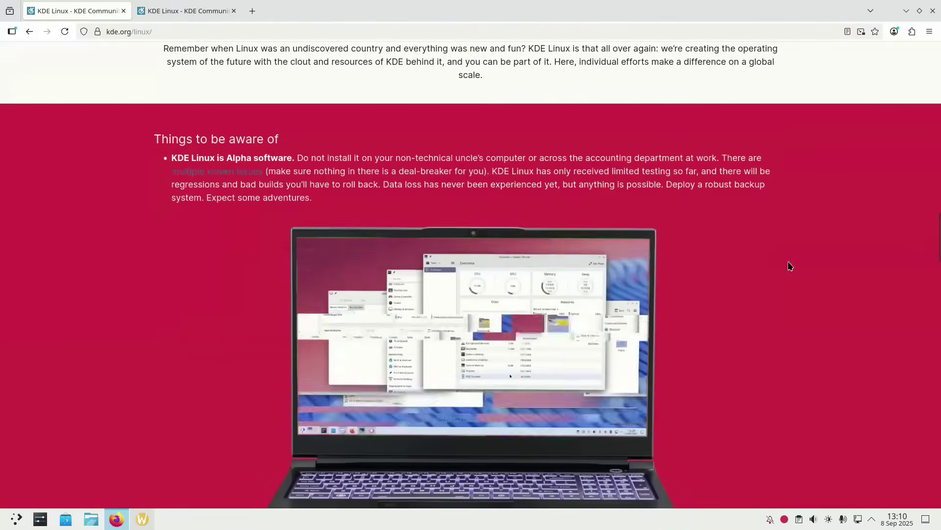
Highlight the warnings about an uncle's computer and the accounting department, then continue to the wiki tab
drag(393, 158, 520, 158)
click(520, 157)
drag(586, 158, 732, 160)
scroll(931, 309, down, 10)
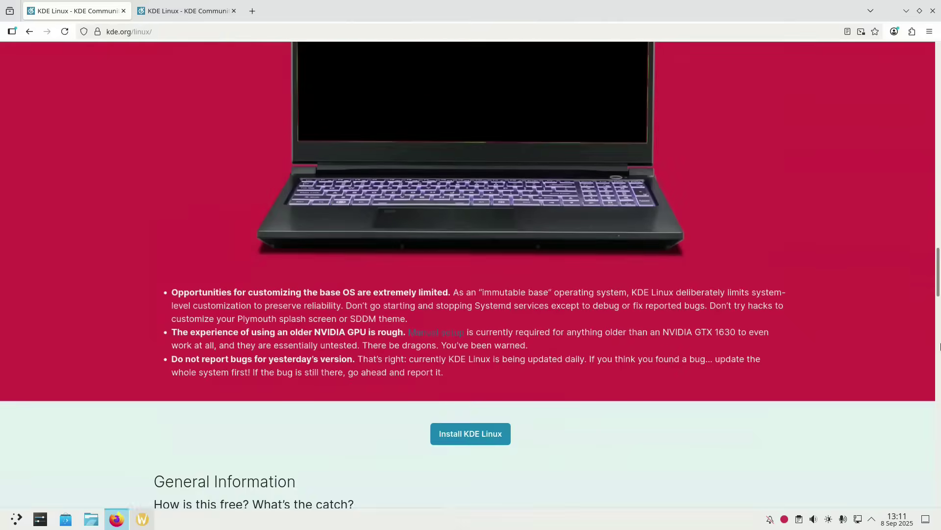
scroll(940, 346, down, 5)
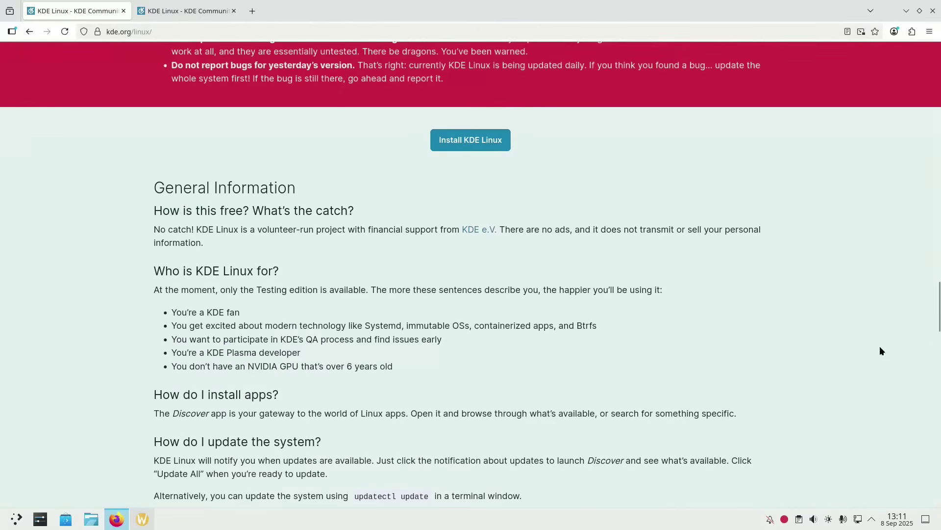
scroll(462, 274, down, 1)
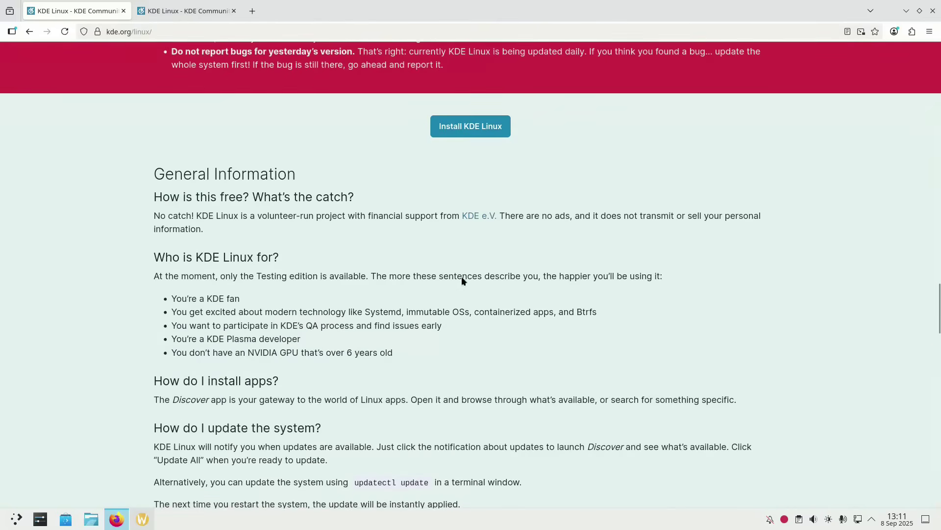
click(175, 17)
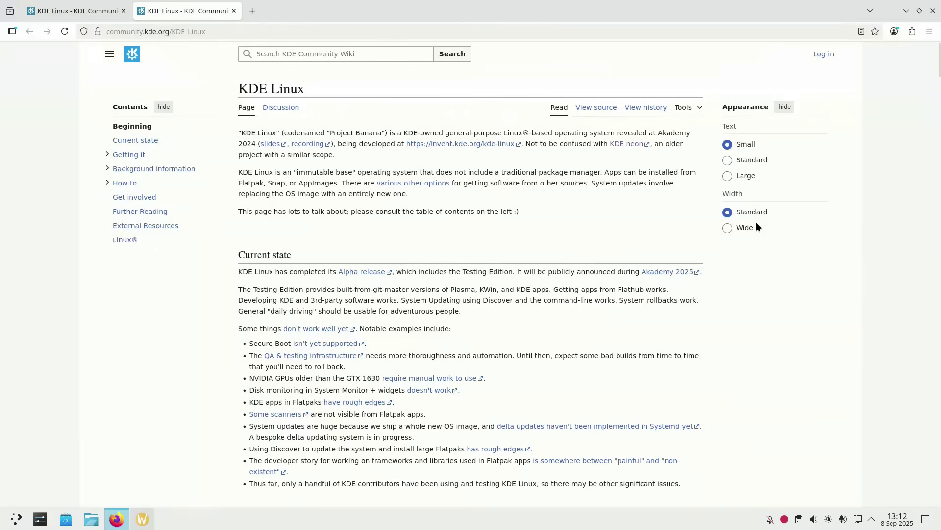
Go back from the KDE Linux wiki to the kde.org/linux tab
key(ctrl+Page_Up)
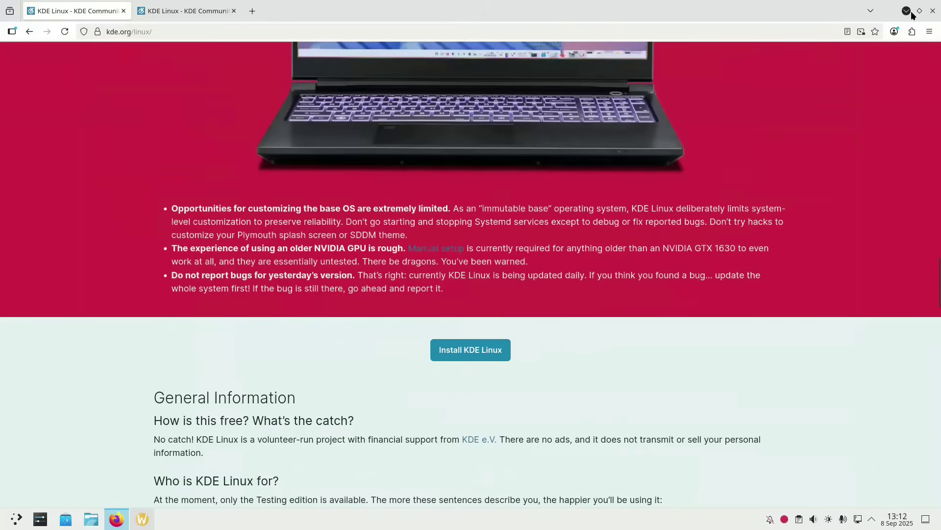
Minimise Firefox and open the application launcher
click(906, 11)
click(16, 515)
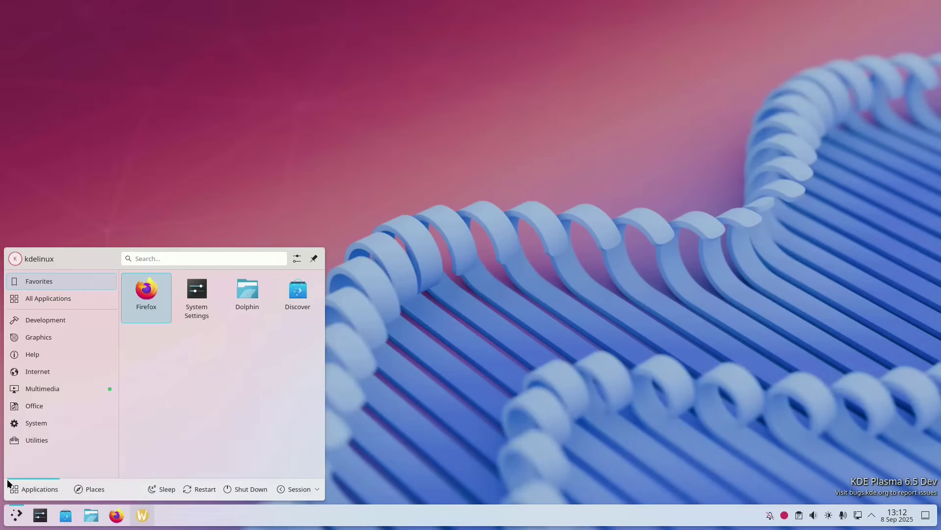
Browse the Graphics, Multimedia and Utilities app categories, then launch an app from Utilities
click(38, 337)
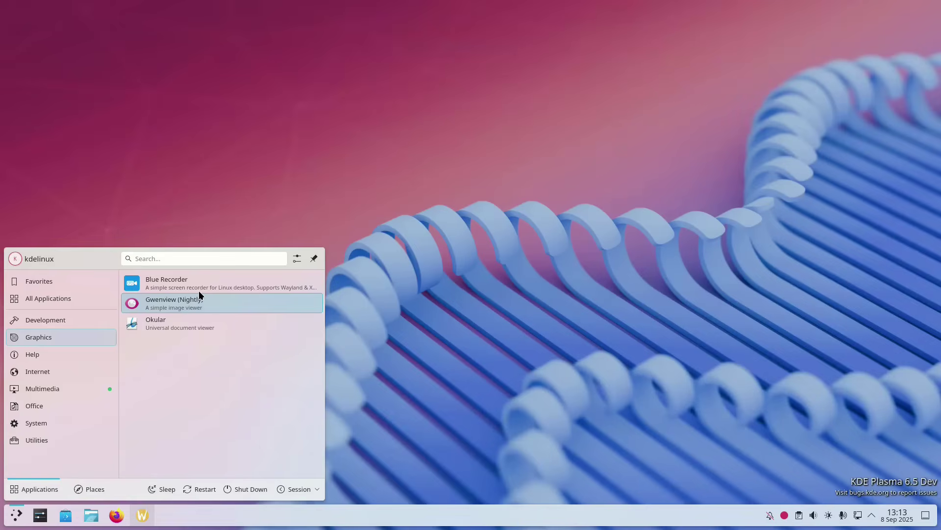
key(Down)
key(Down)
key(Down)
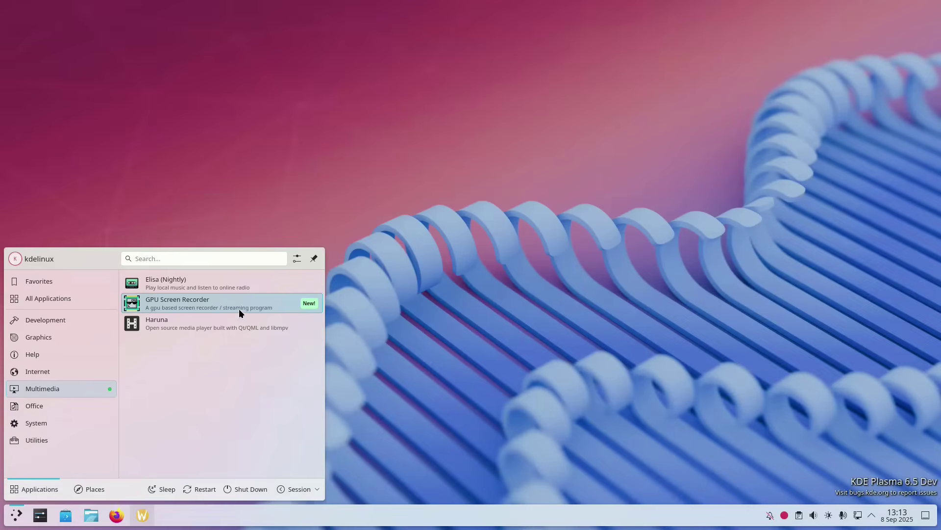
key(Down)
key(Down)
key(Down)
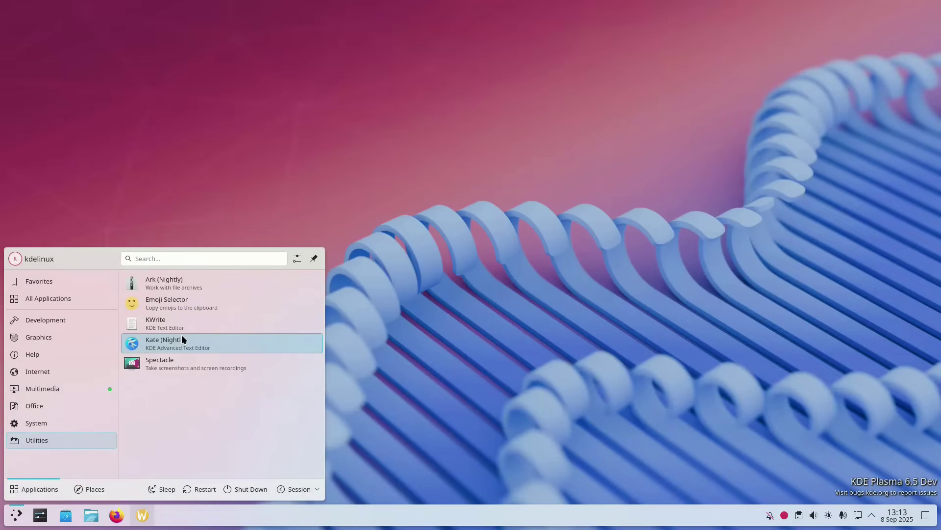
click(135, 326)
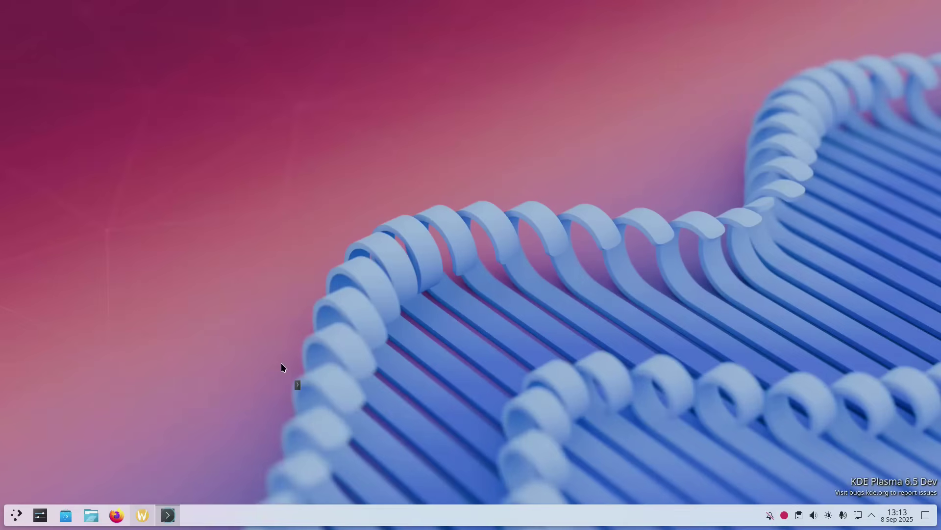
Show Konsole's Flatpak list, run 'snap list' confirming no snaps, and switch to Discover's sources
key(super+d)
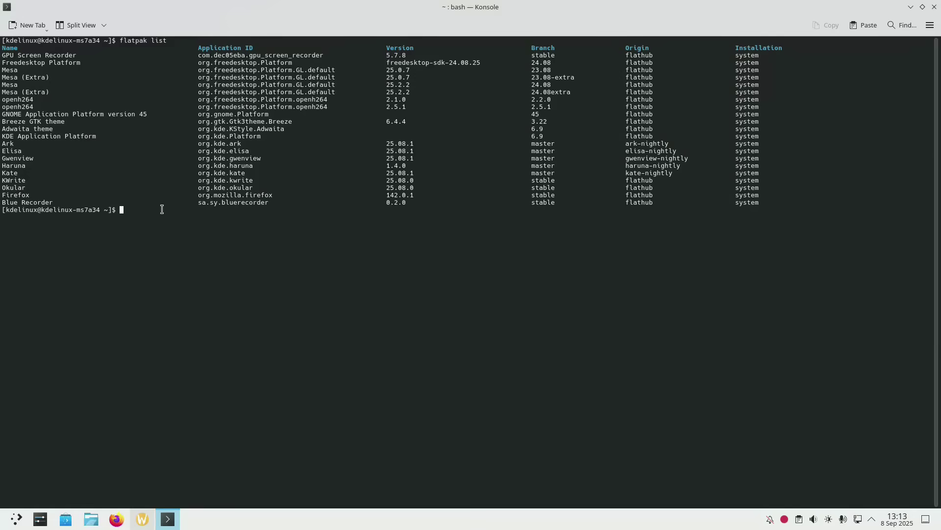
text(snap list)
key(Return)
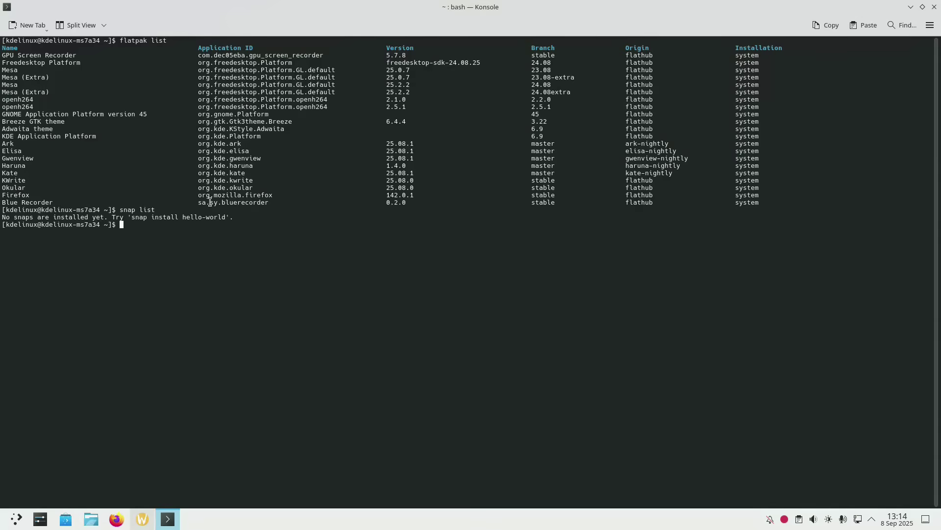
key(alt+Tab)
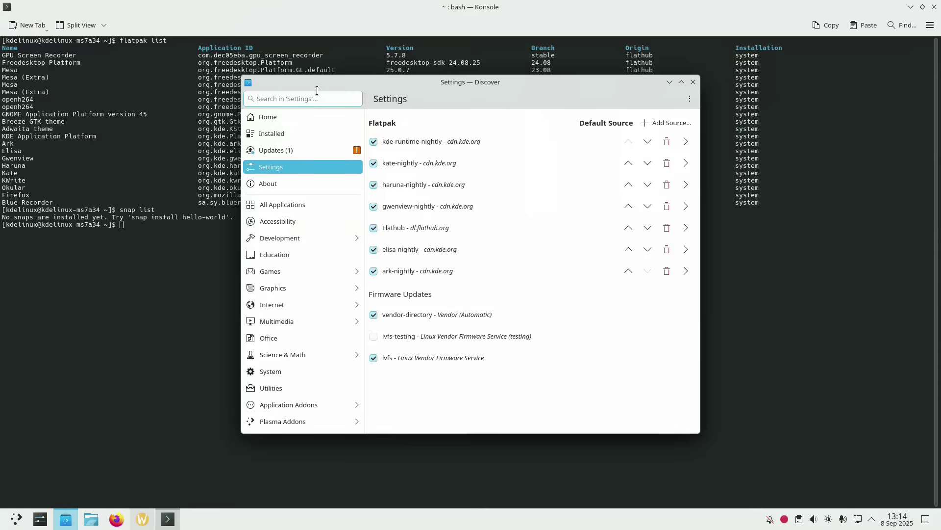
text(a)
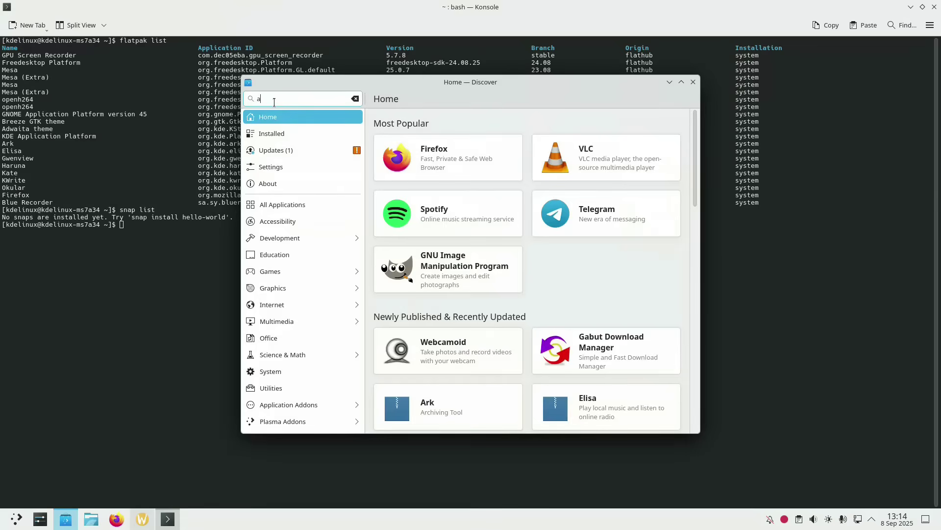
text(udacity)
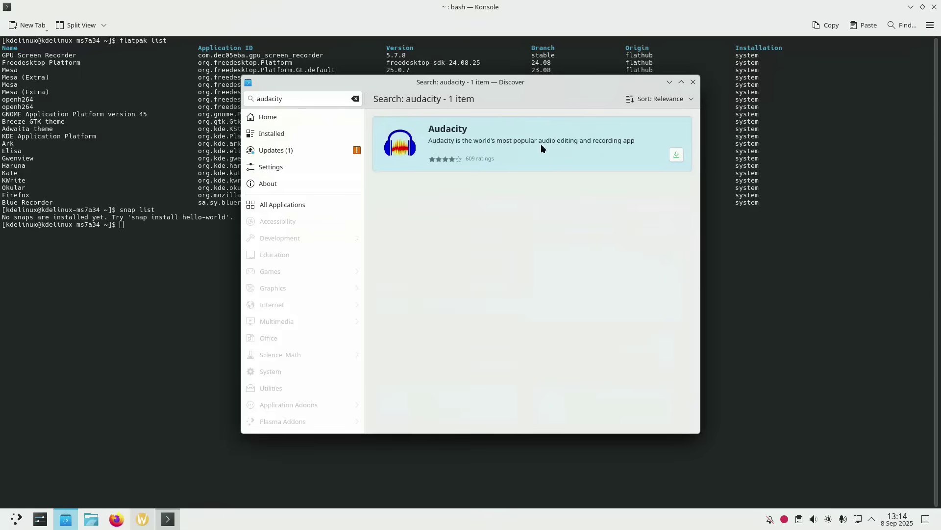
View Audacity's Flathub page in Discover, return to Home, then close Discover
click(541, 147)
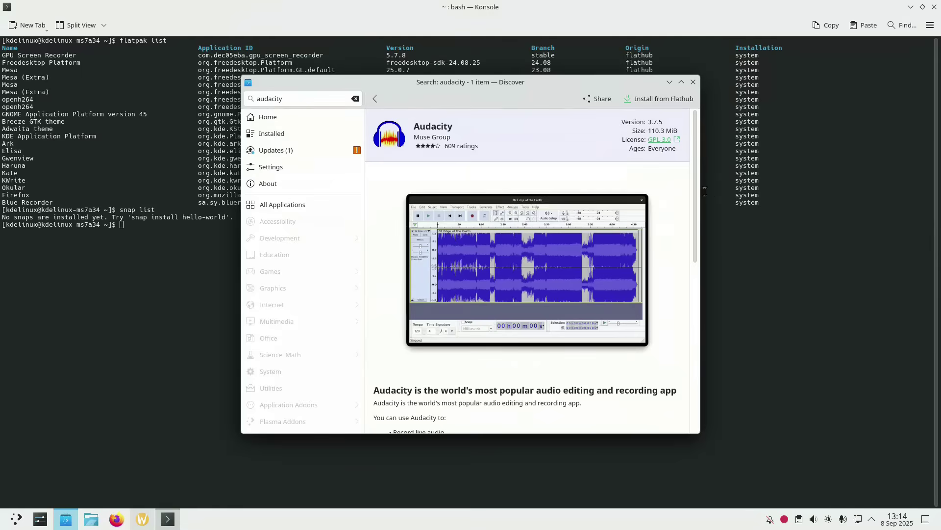
click(273, 118)
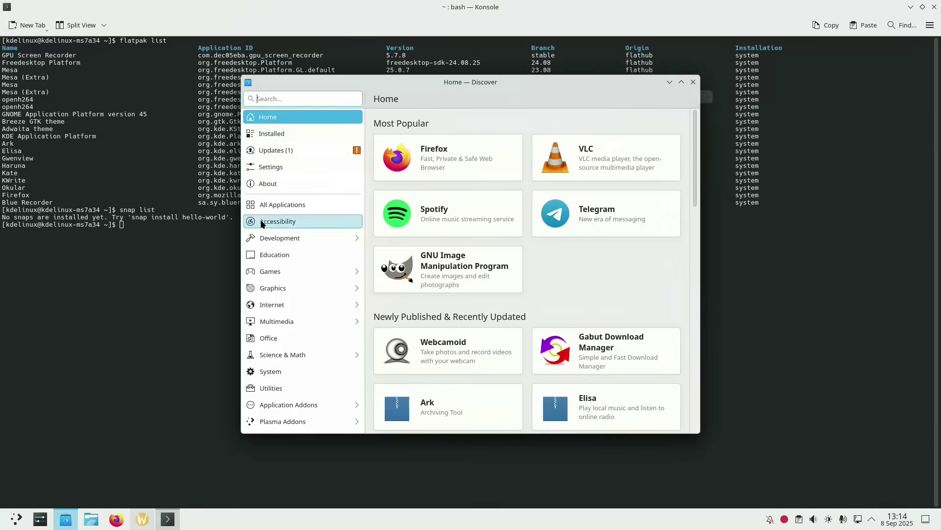
click(693, 82)
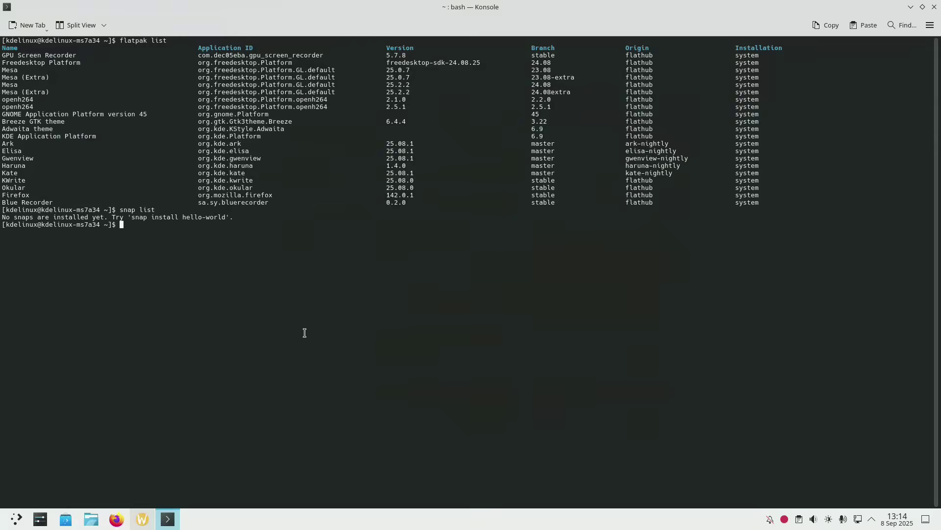
Run 'snap install snap-store' and authorise it by entering the account password
text(snap install snap-store)
key(Return)
text(•••)
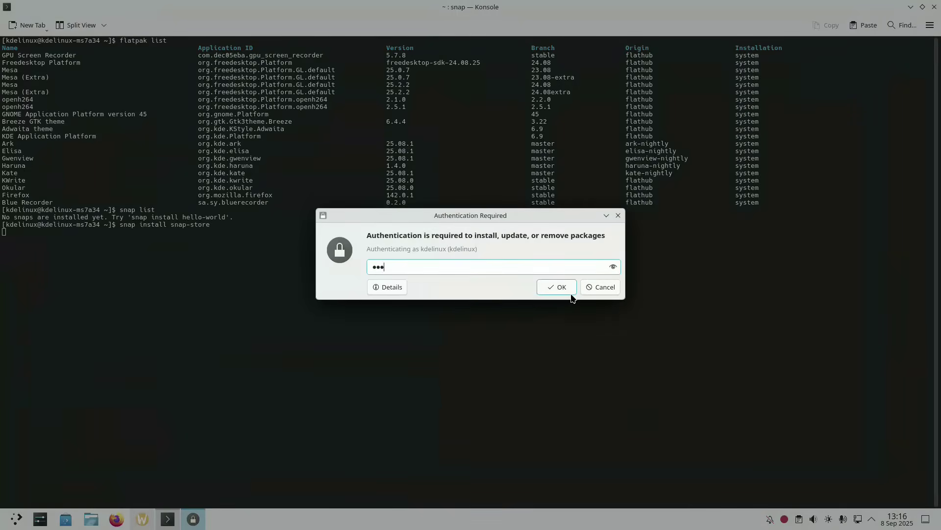
text(••)
key(BackSpace)
key(BackSpace)
key(BackSpace)
text(••••••)
click(571, 294)
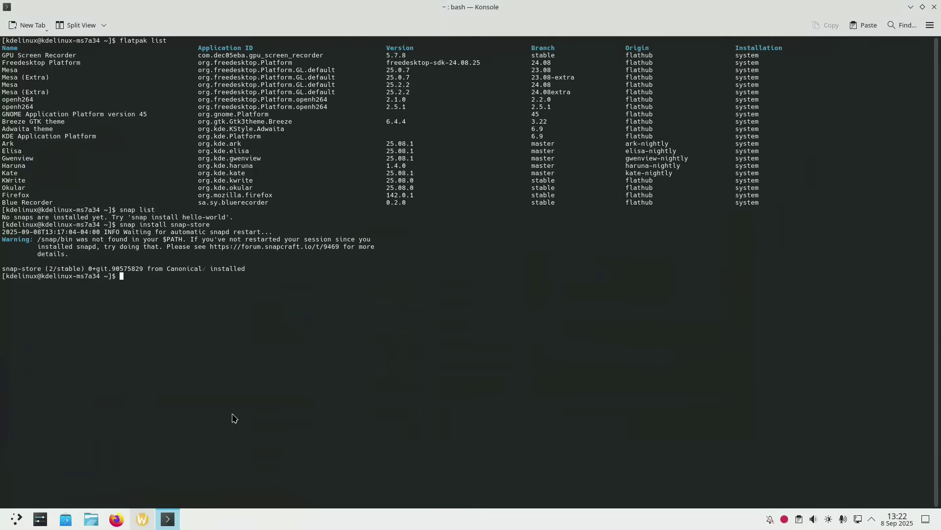
Launch App Center from the launcher search and browse its Featured and Productivity pages
click(17, 518)
text(ap)
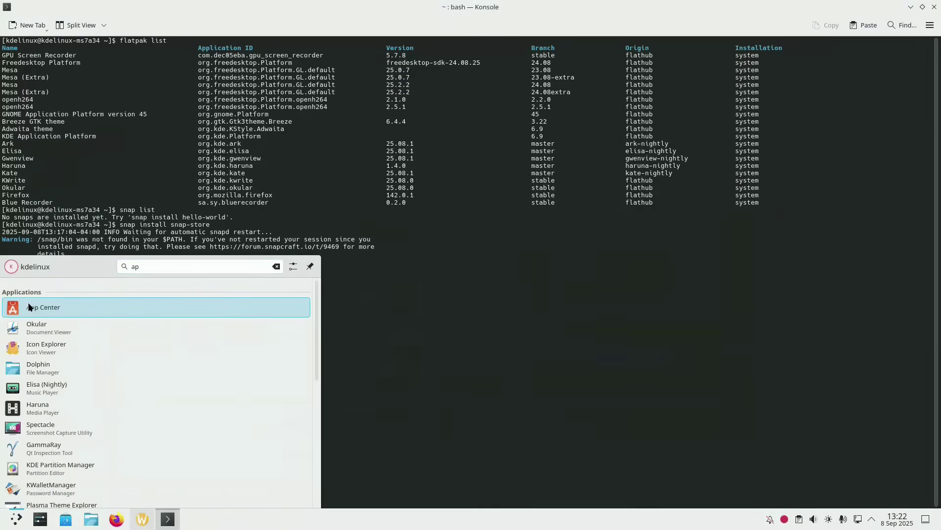
key(Return)
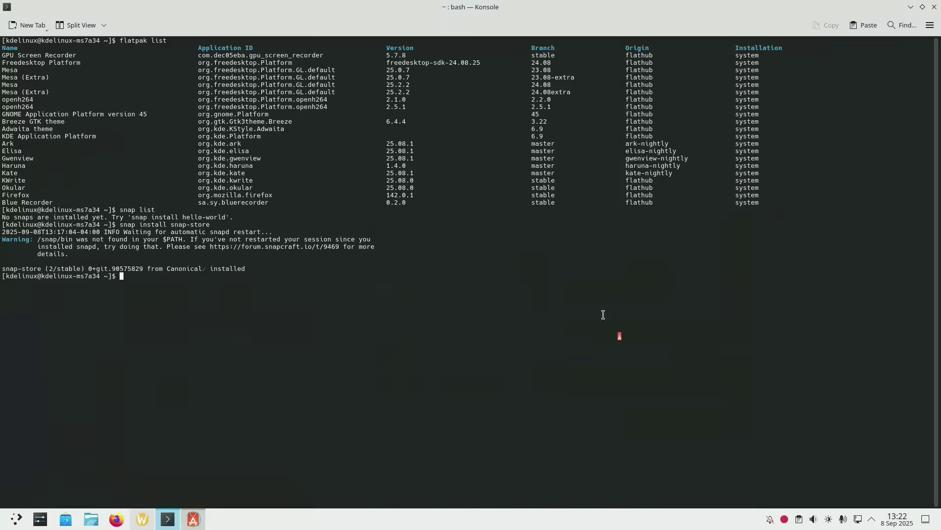
scroll(714, 282, down, 5)
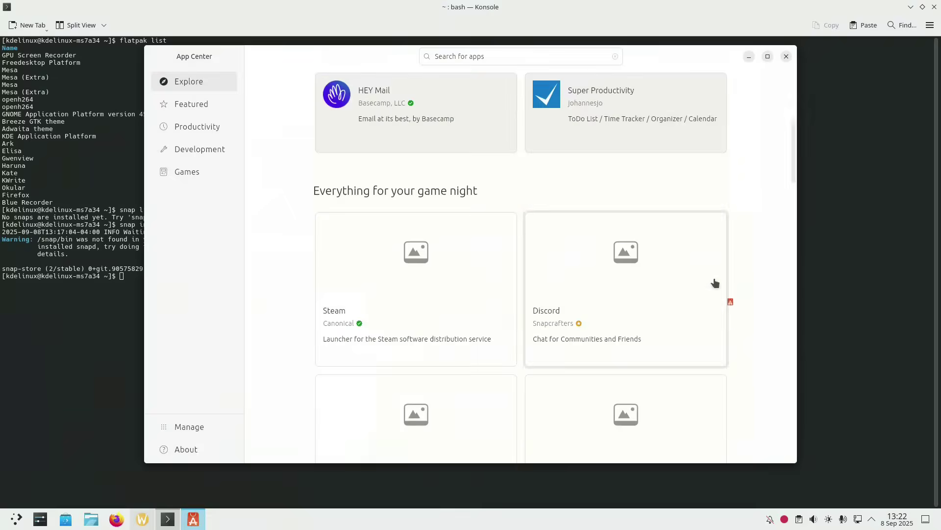
scroll(731, 296, up, 2)
scroll(731, 297, up, 5)
click(211, 104)
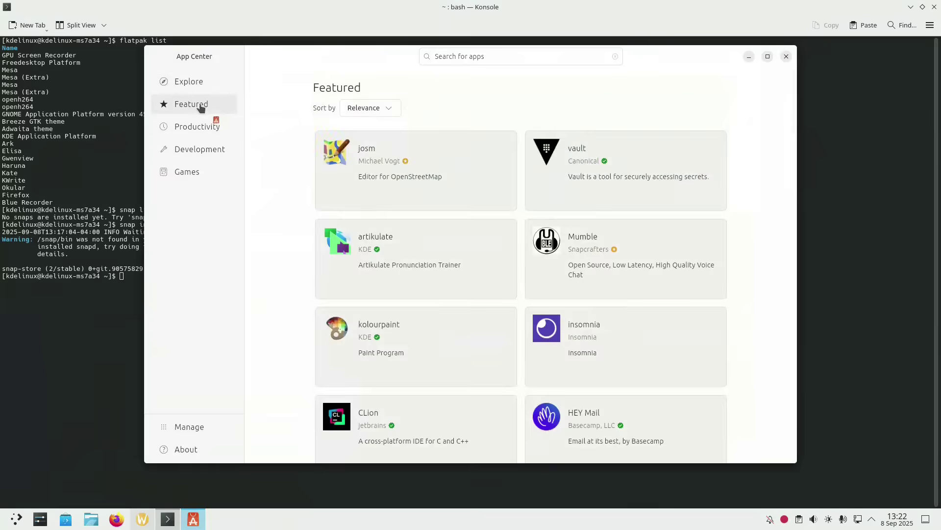
click(199, 124)
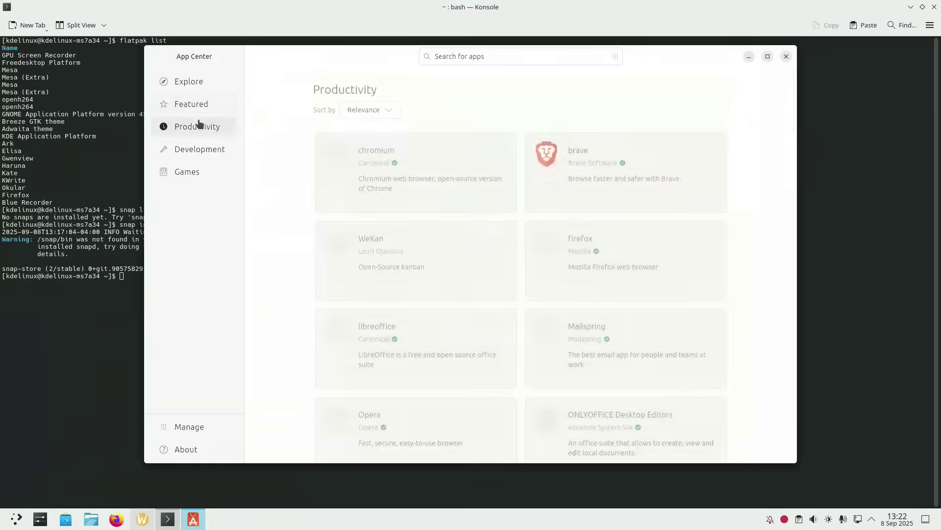
click(189, 84)
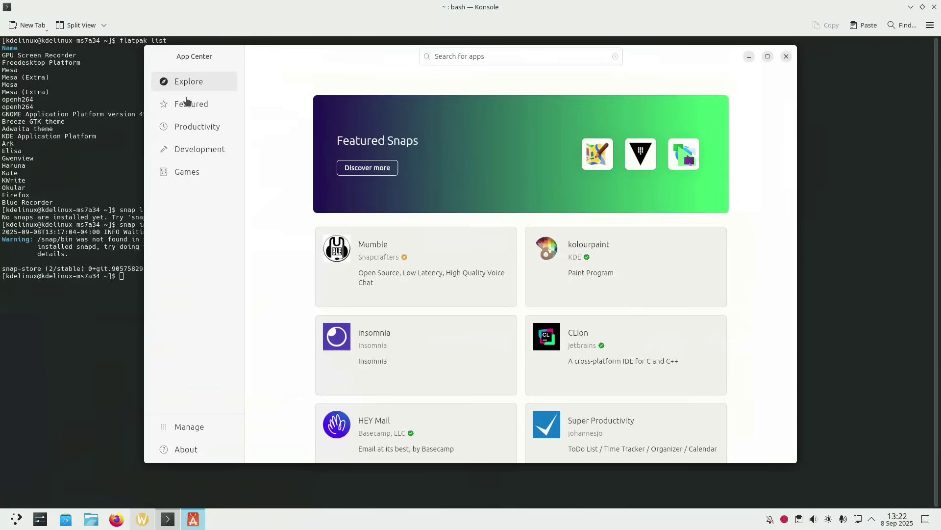
Search App Center for filezilla and open the sFTP Client snap's page
click(484, 57)
text(f)
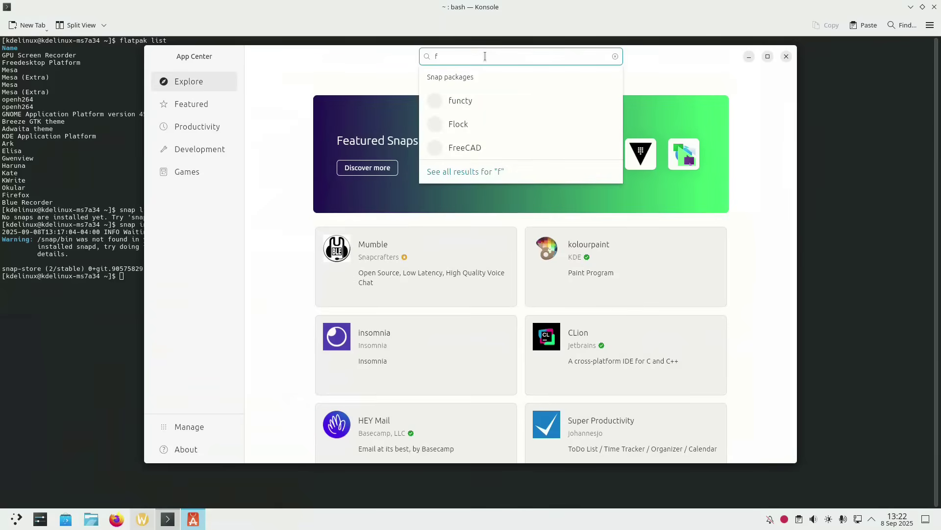
text(llezilla)
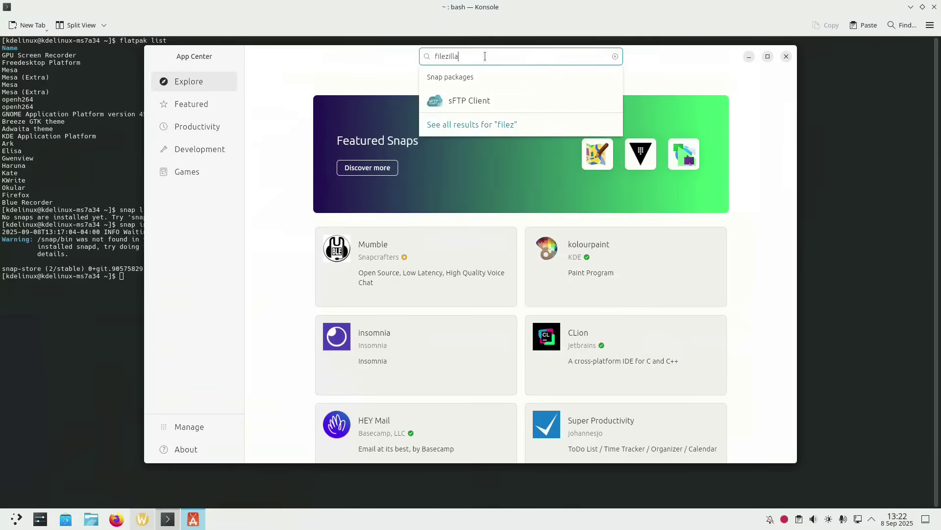
key(Return)
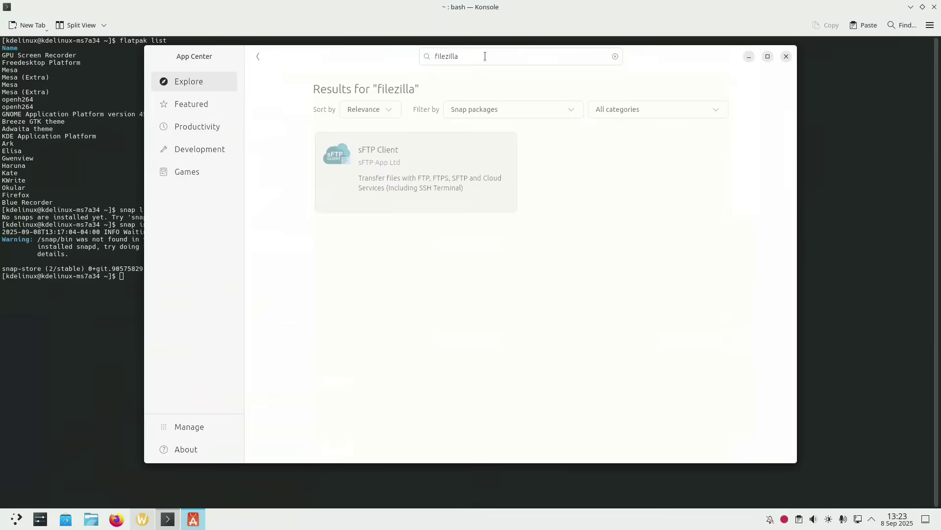
click(387, 143)
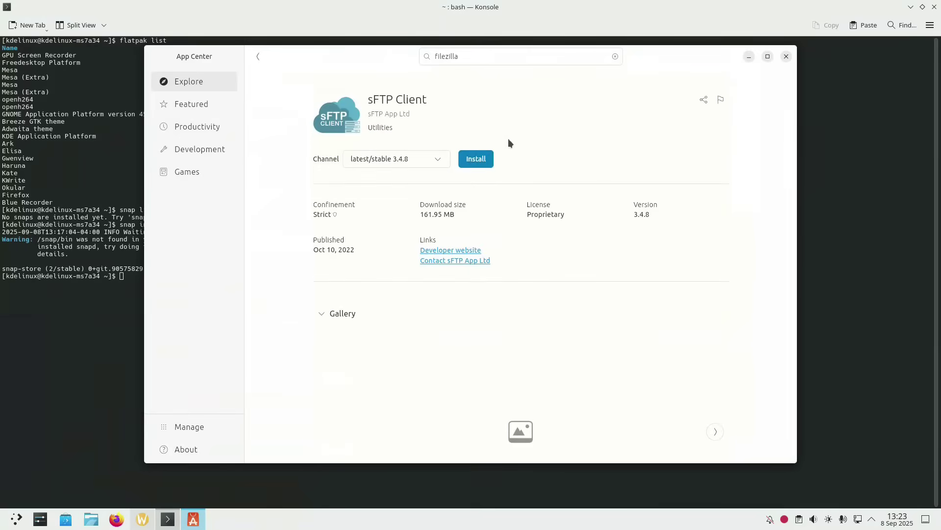
Start installing the sFTP Client snap, authorise it with the account password, and launch Discover meanwhile
click(491, 158)
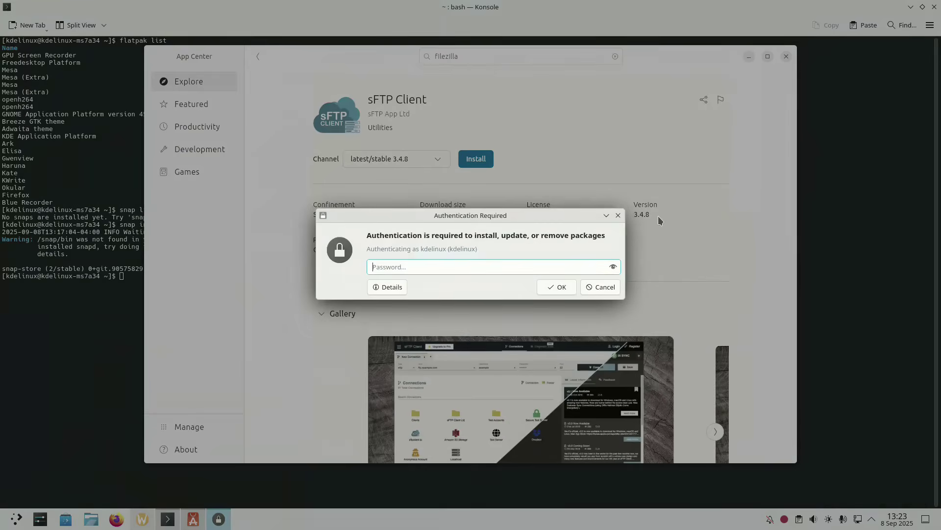
text(•••••••••)
key(Return)
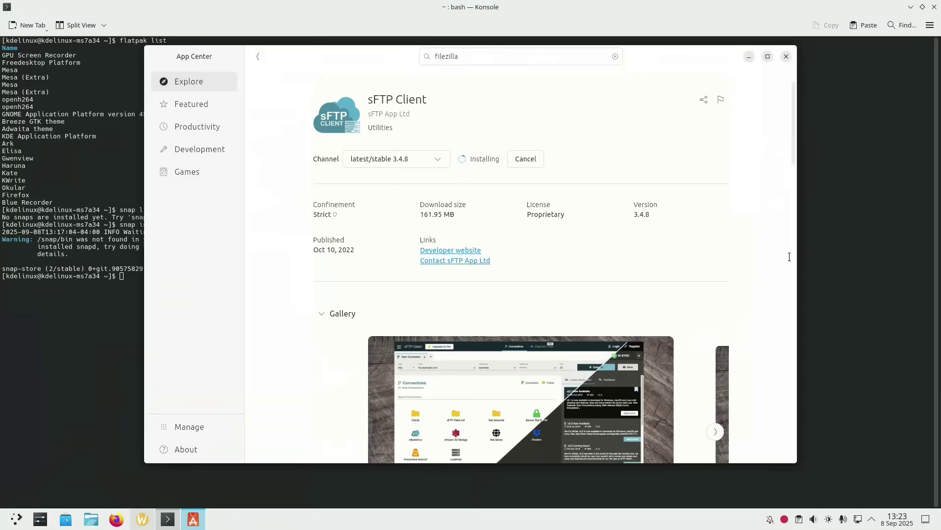
click(69, 524)
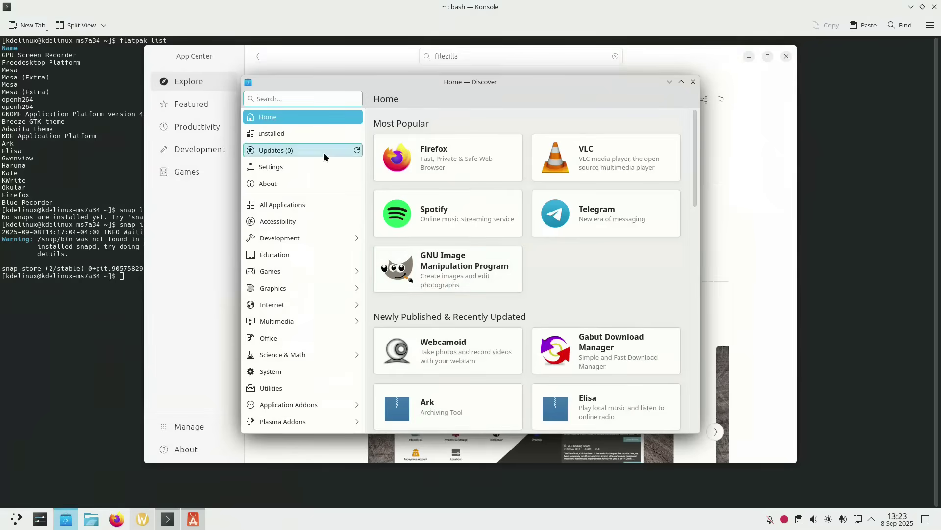
Check the Flatpak and firmware sources in Discover's Settings, then close Discover
click(283, 168)
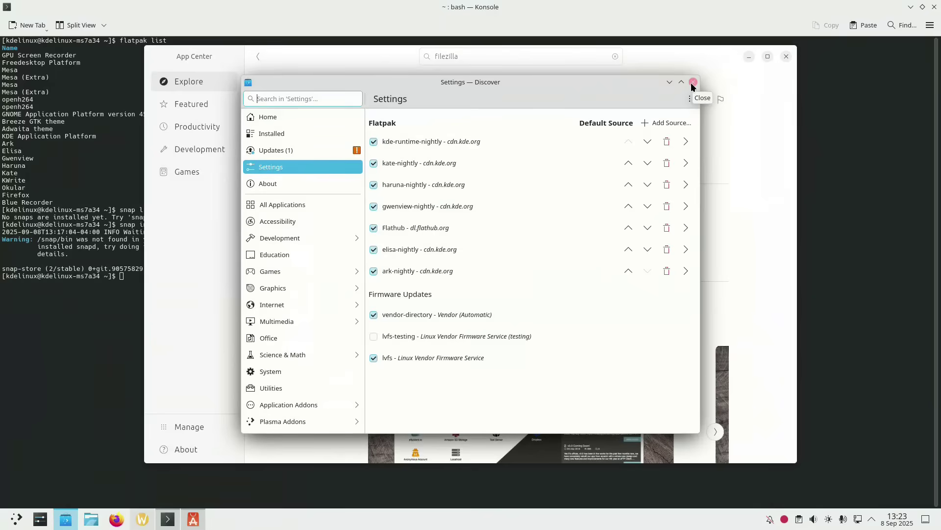
click(692, 82)
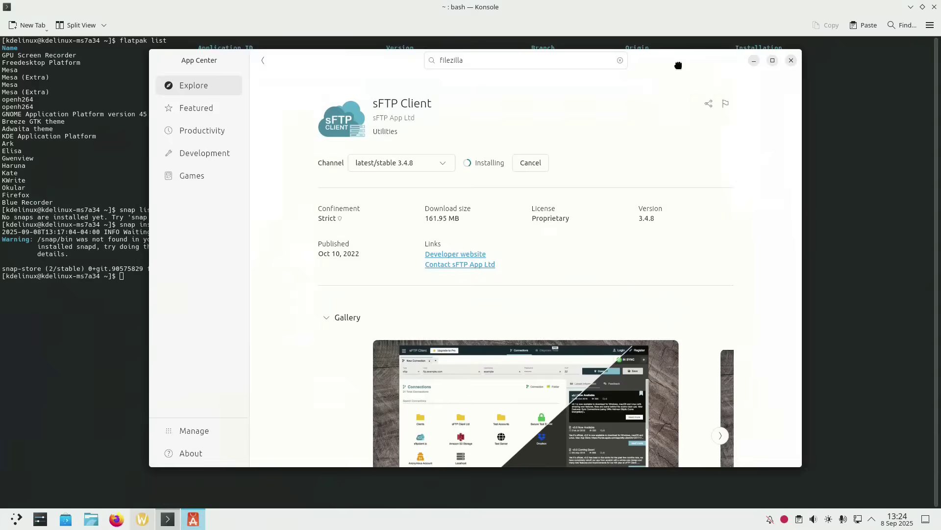
Once the install completes, launch sFTP Client via an 'sftp' launcher search and close App Center
drag(673, 60, 692, 61)
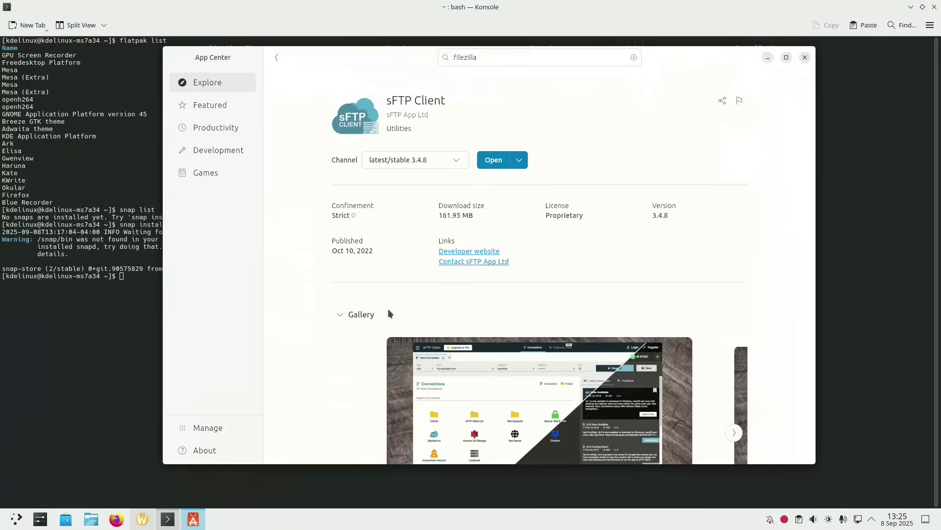
click(17, 518)
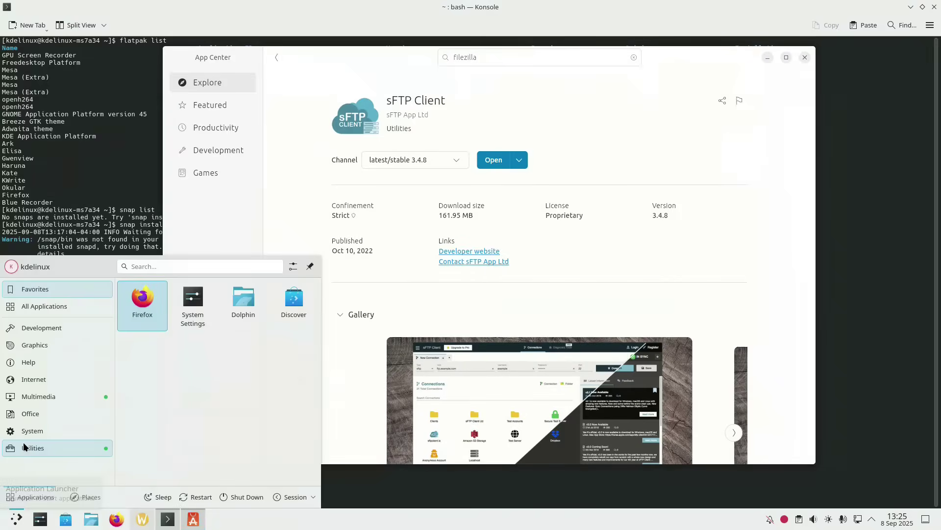
text(s)
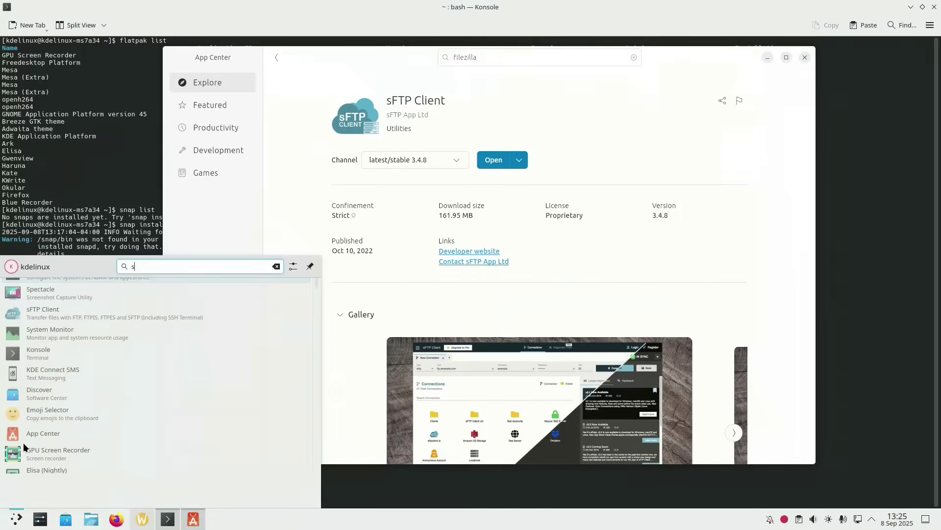
text(ftp)
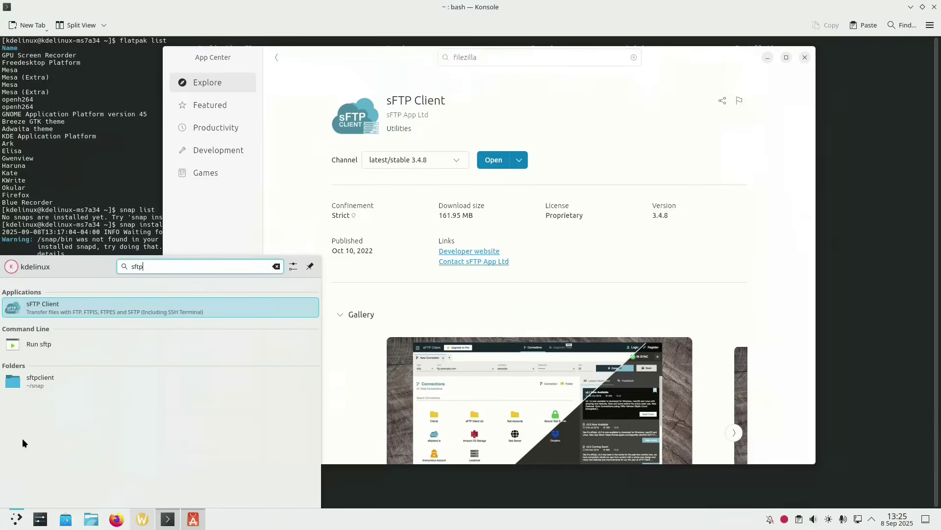
click(47, 305)
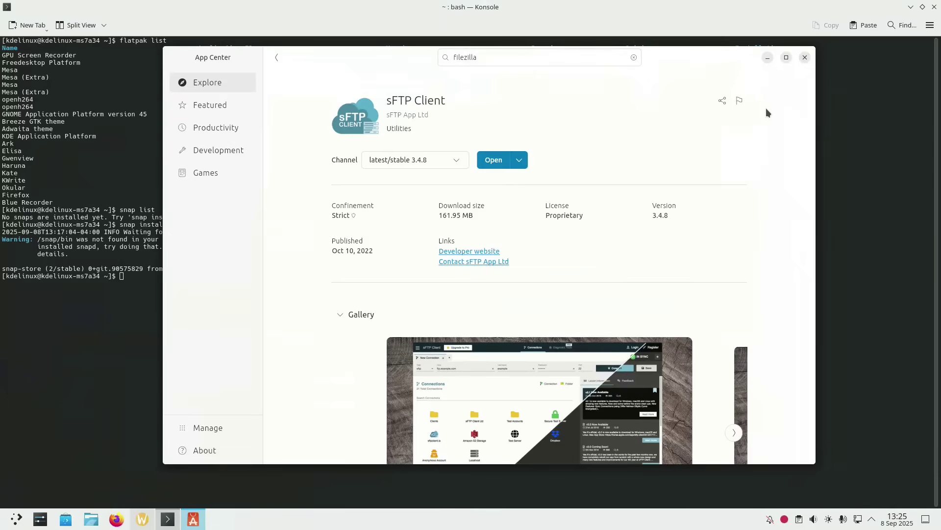
click(804, 58)
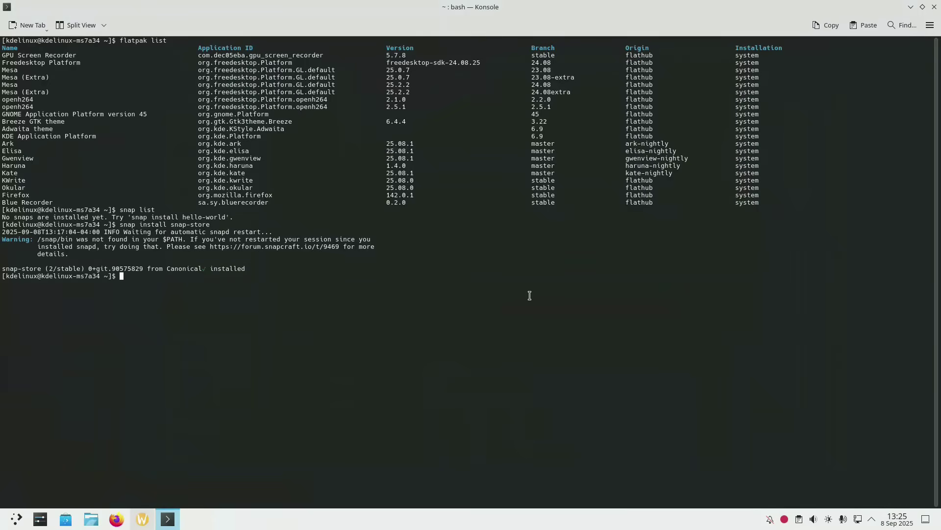
Close Konsole with the exit command, then relaunch sFTP Client through an 'sft' launcher search
text(exit)
key(Return)
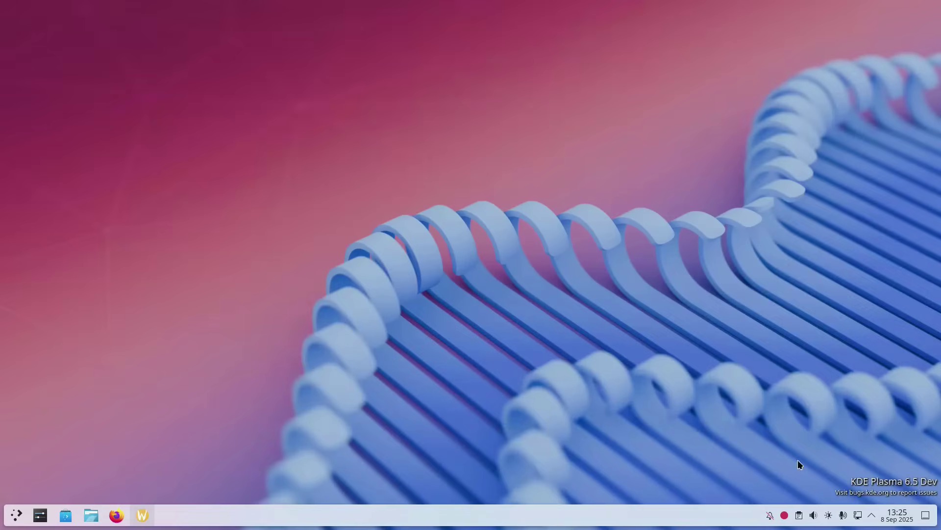
click(17, 514)
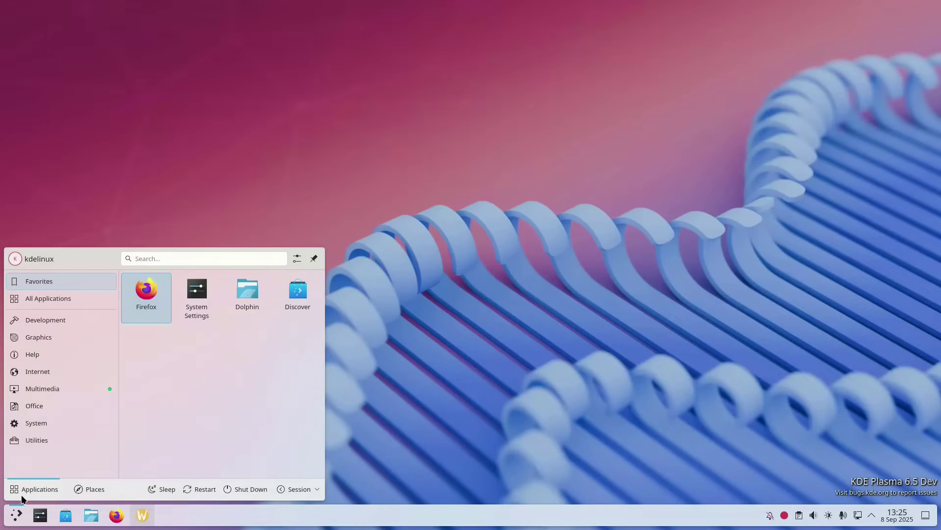
text(sft)
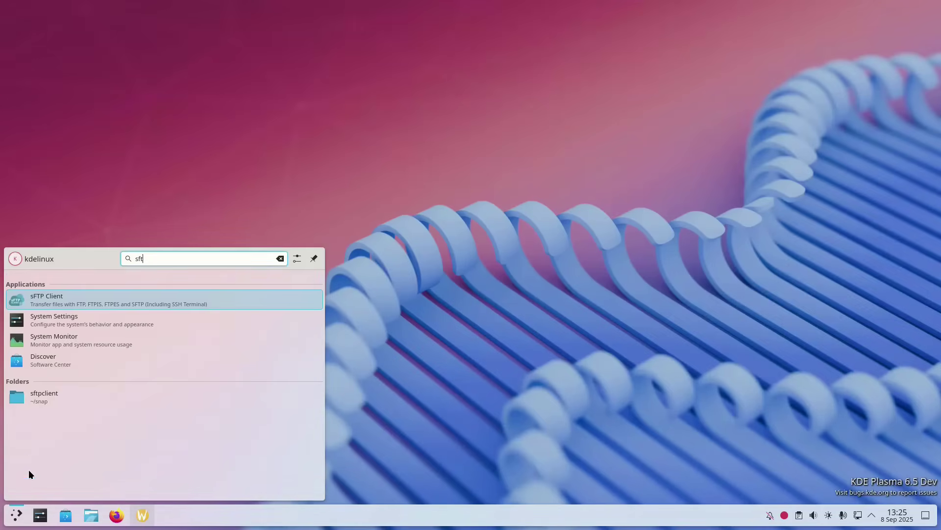
click(38, 298)
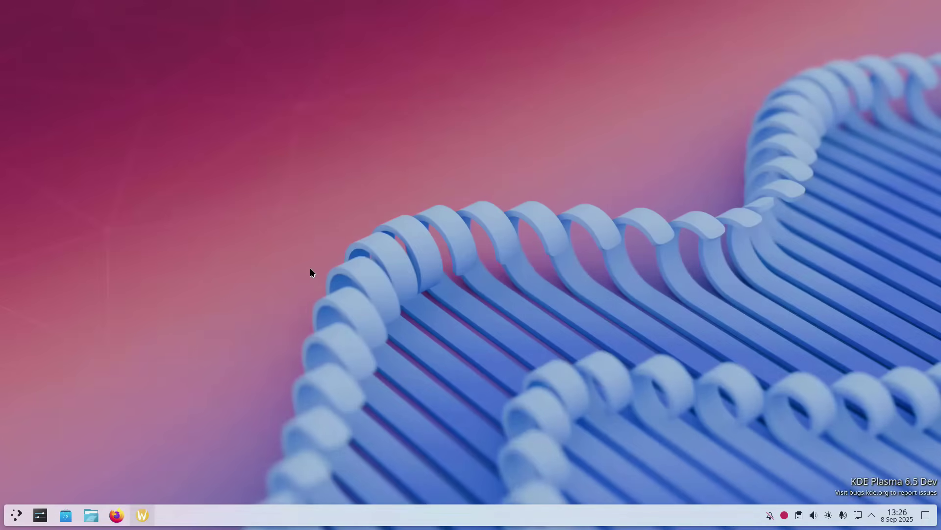
mouse_move(145, 517)
key(super)
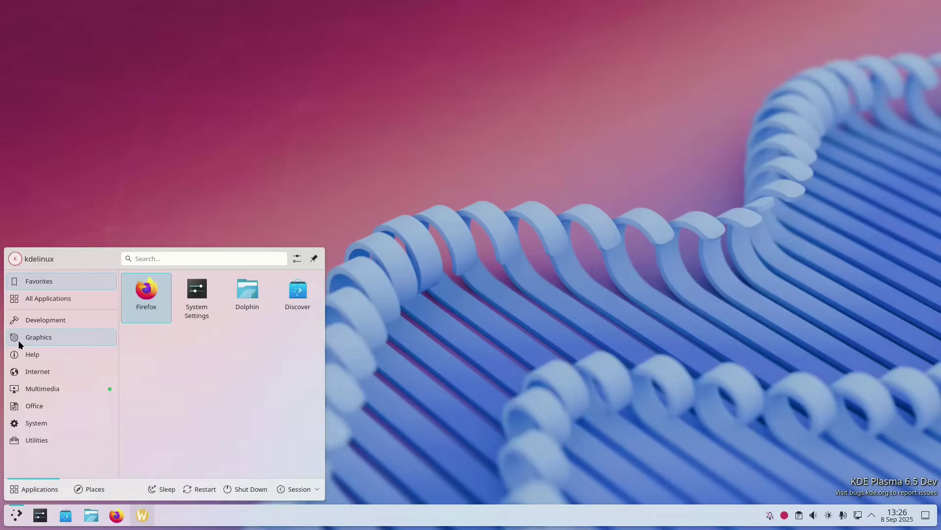
click(39, 393)
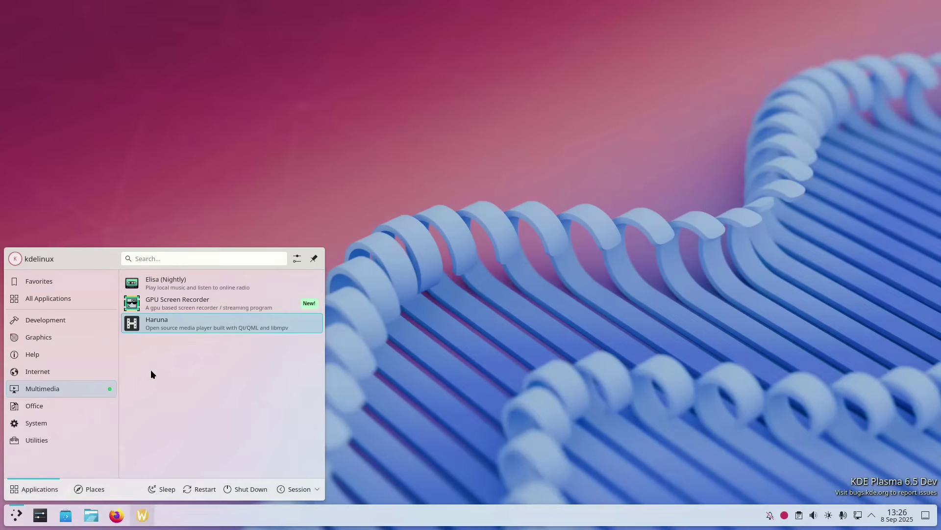
click(37, 411)
click(36, 420)
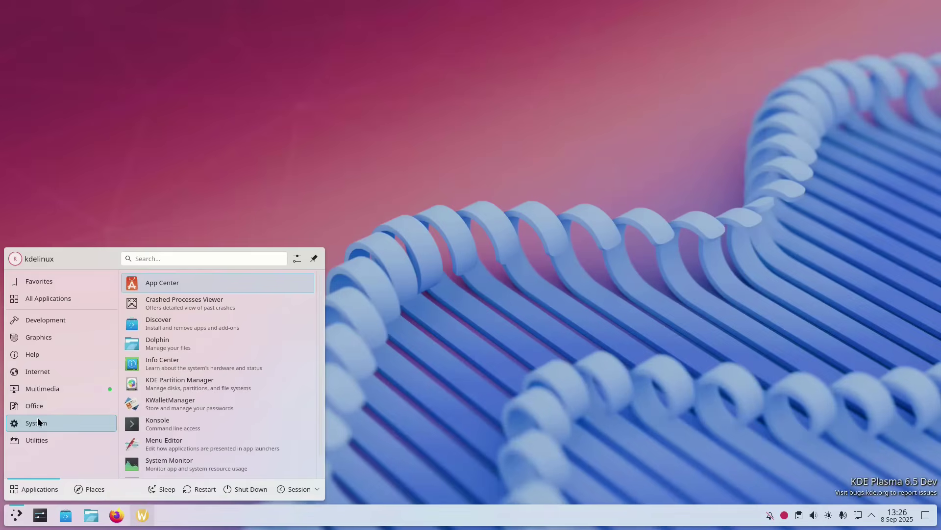
click(624, 171)
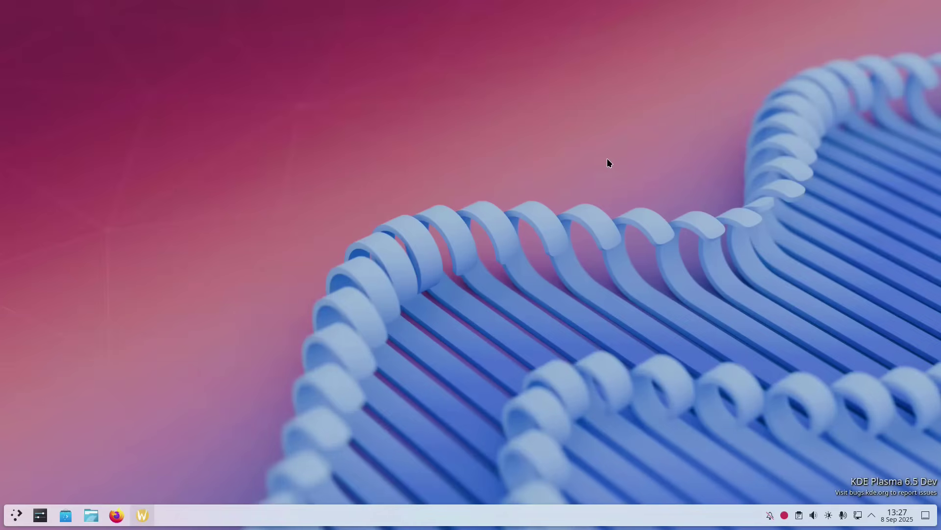
Browse to kde.org/linux in Firefox to reach the Install KDE Linux page
text(kde.org/linux)
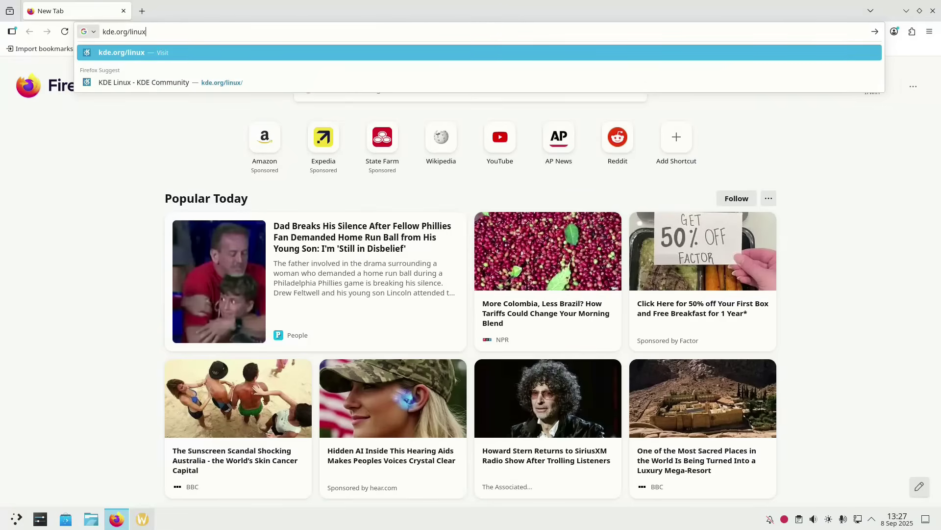
key(Return)
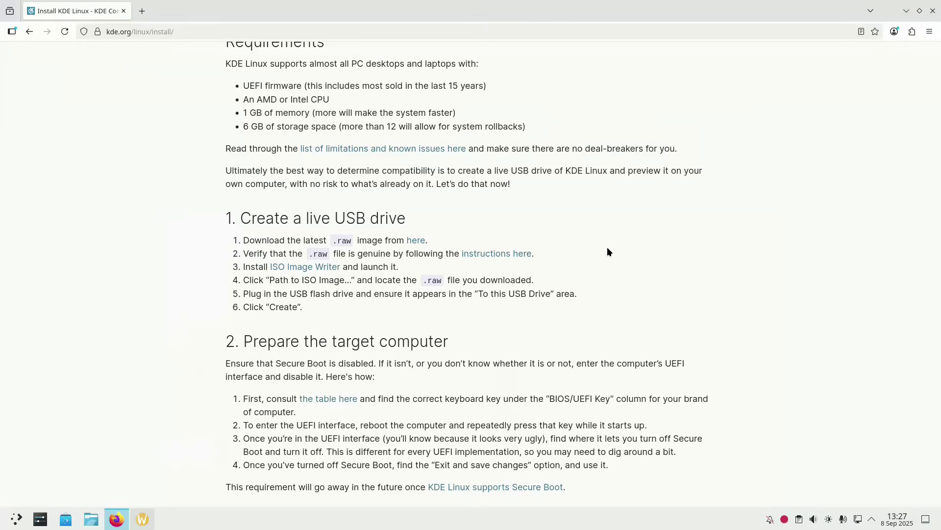
scroll(608, 248, down, 5)
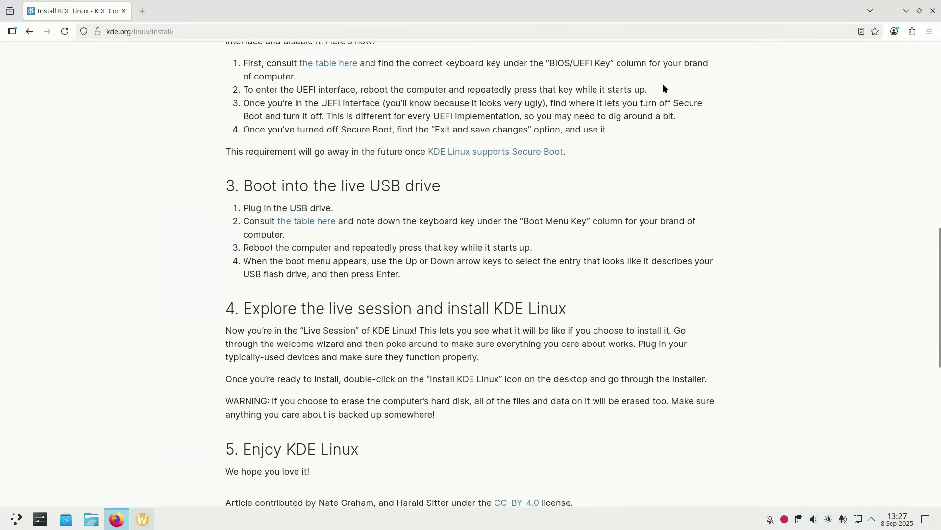
scroll(774, 228, down, 5)
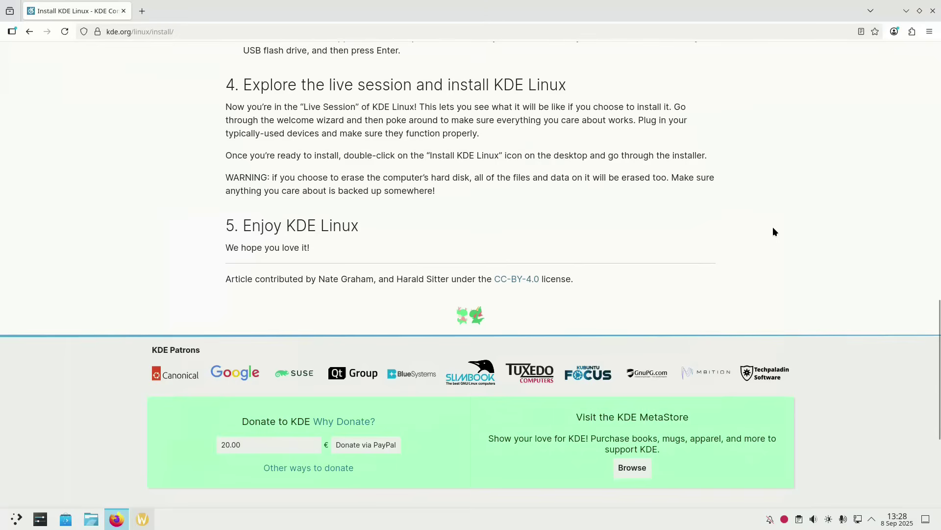
key(Home)
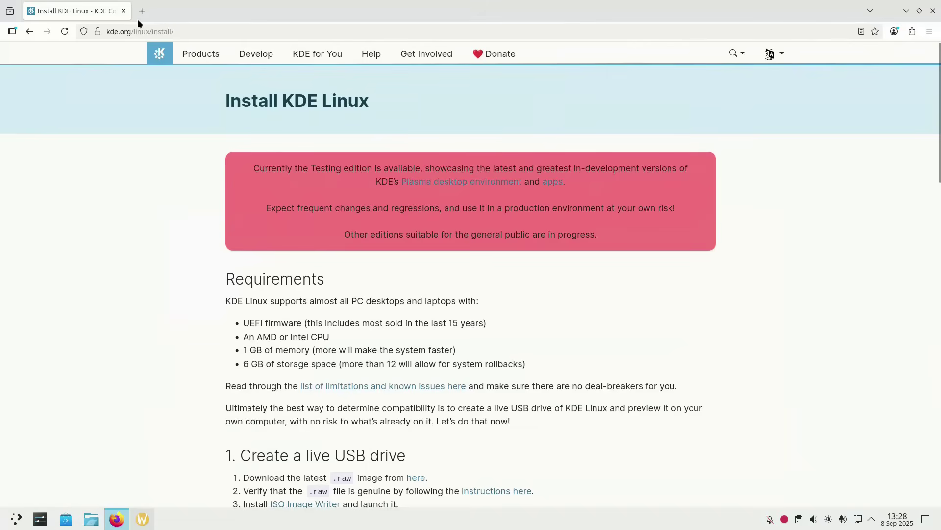
scroll(709, 336, down, 5)
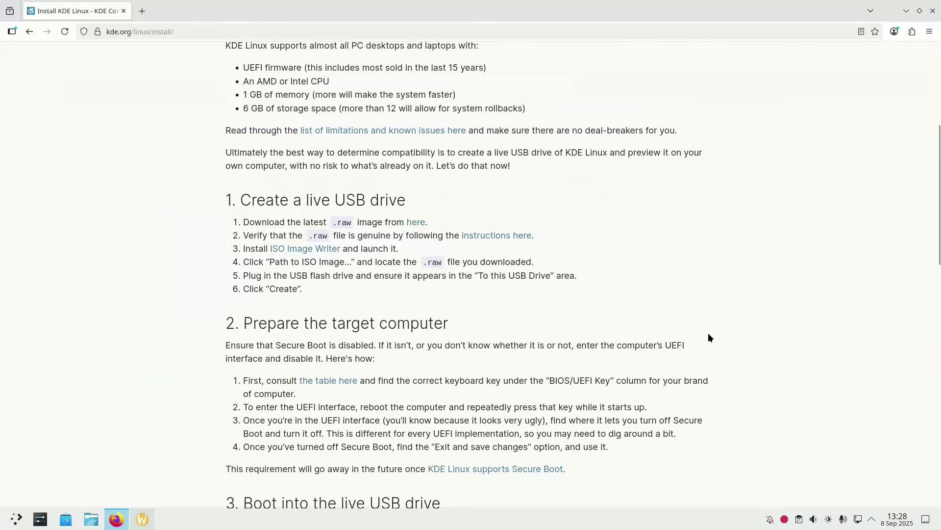
scroll(708, 337, down, 5)
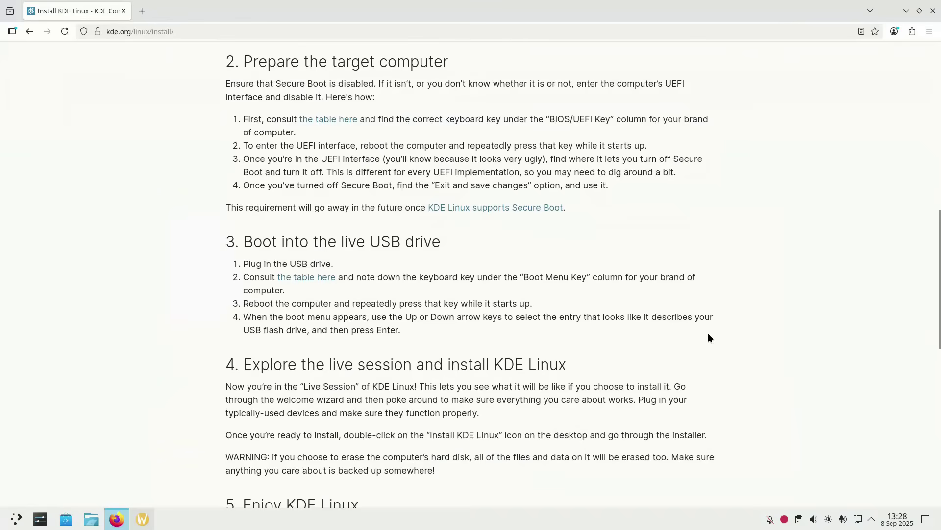
scroll(725, 339, down, 2)
scroll(725, 339, up, 6)
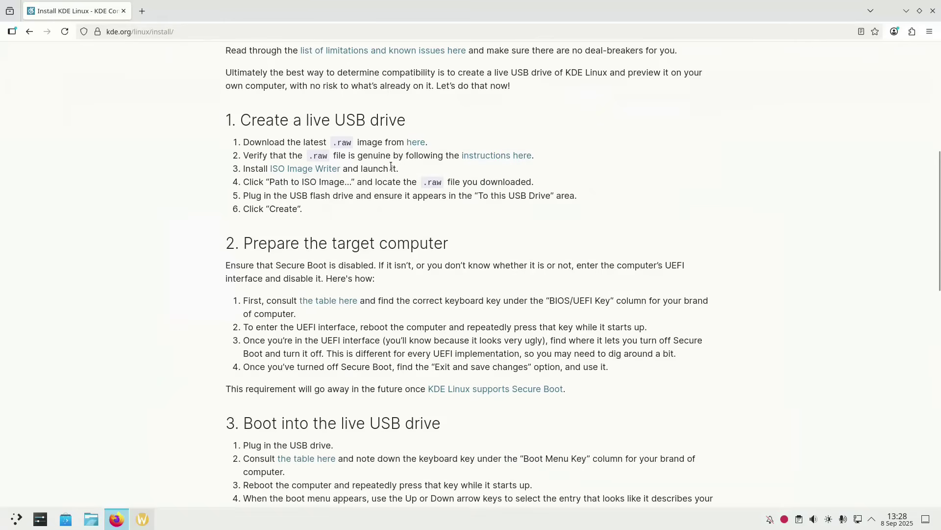
scroll(610, 254, up, 1)
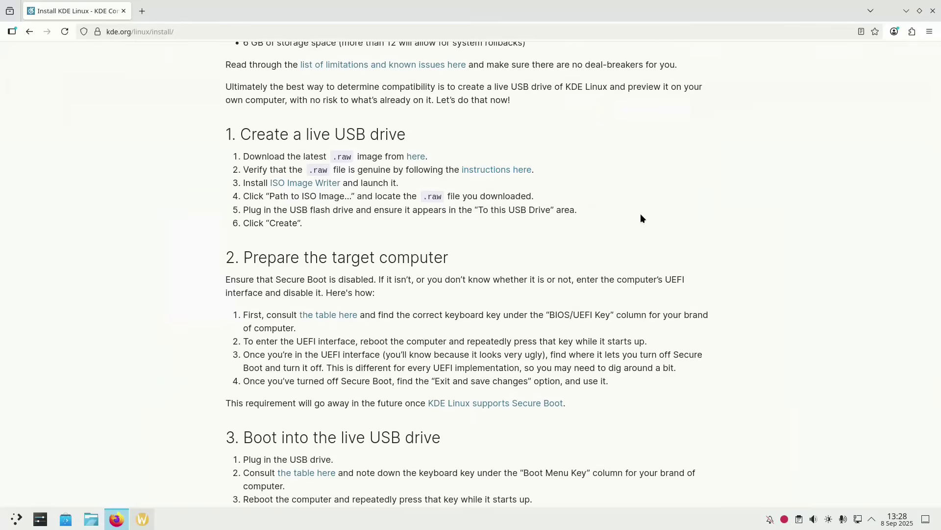
scroll(604, 210, up, 5)
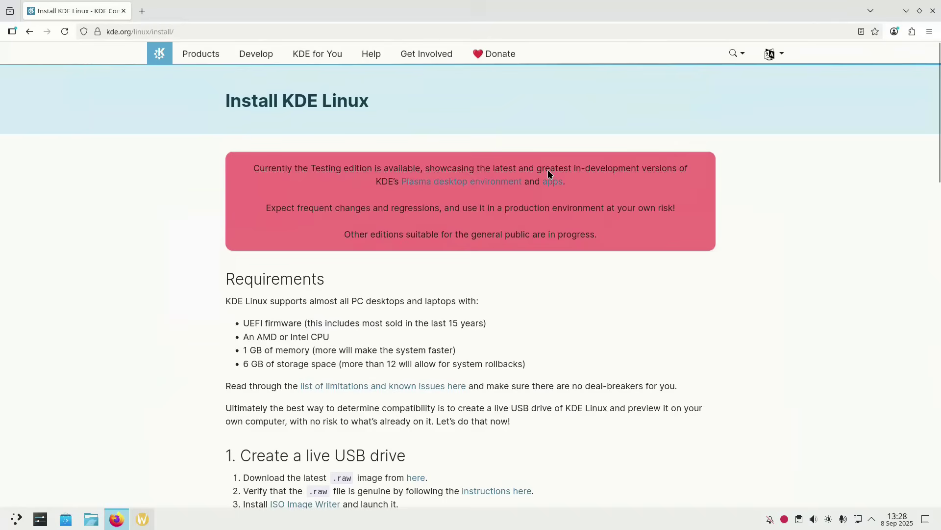